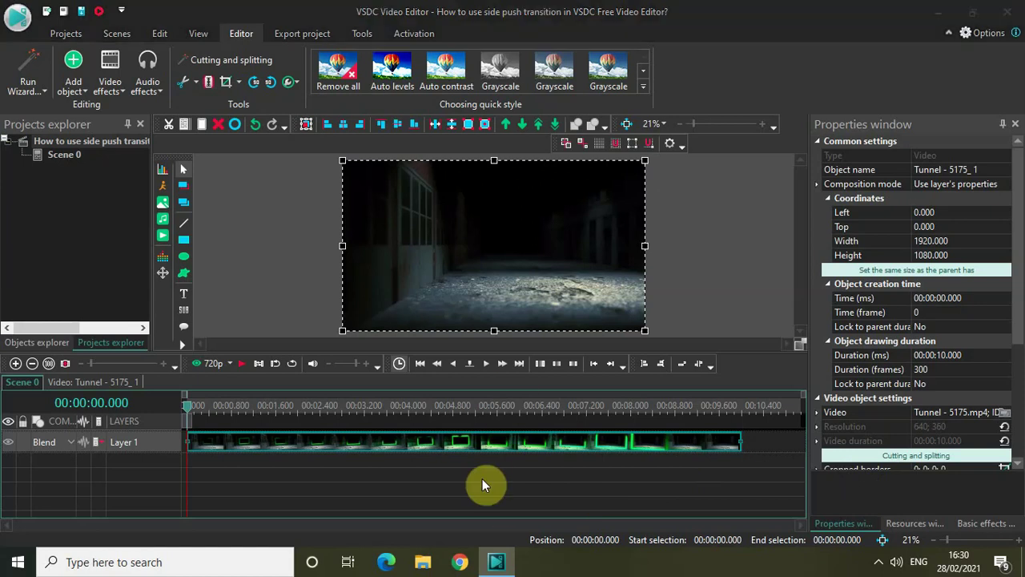
- Preview the tunnel clip and return the playhead to the start of the timeline
key("space")
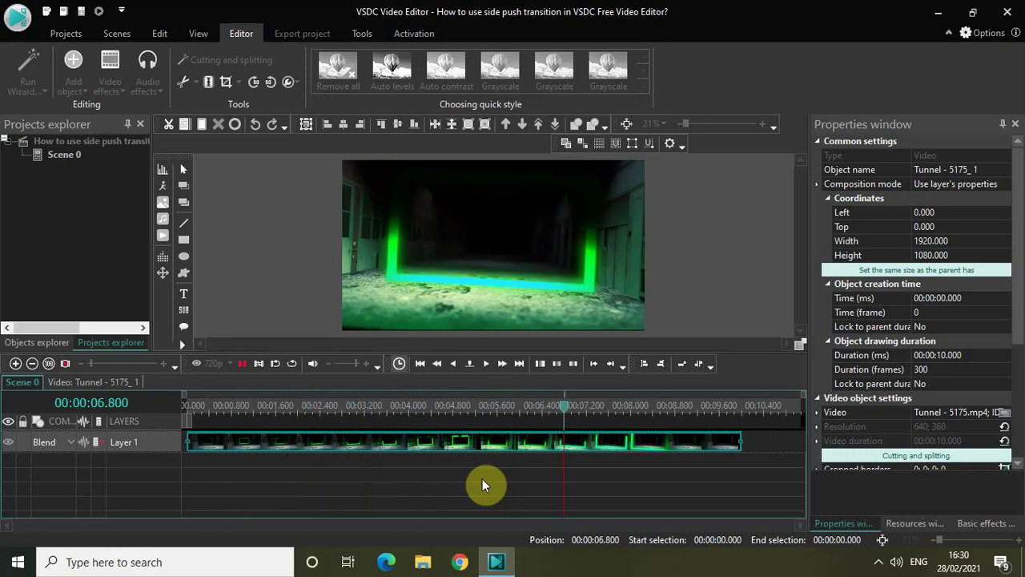
key("space")
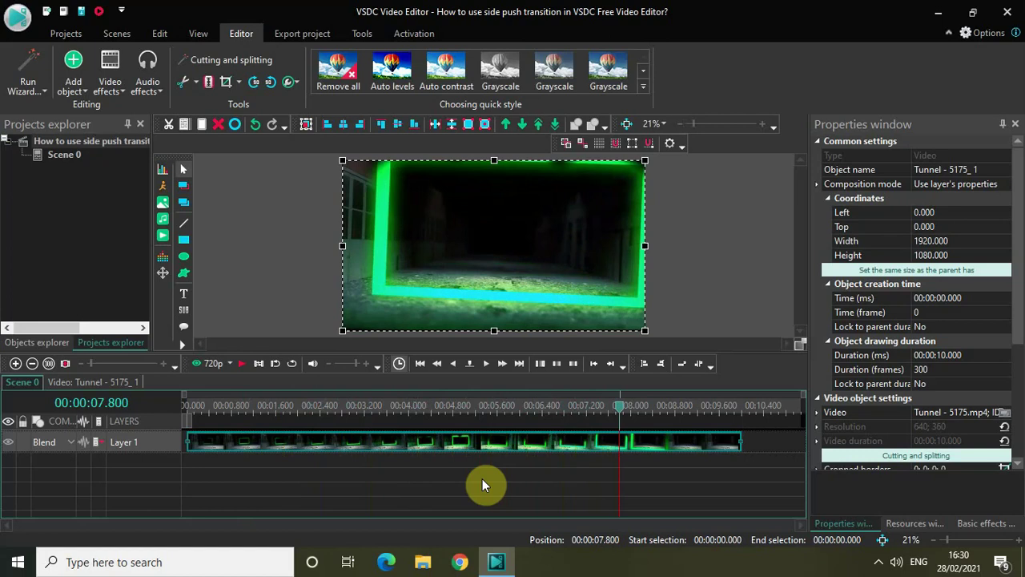
left_click(187, 407)
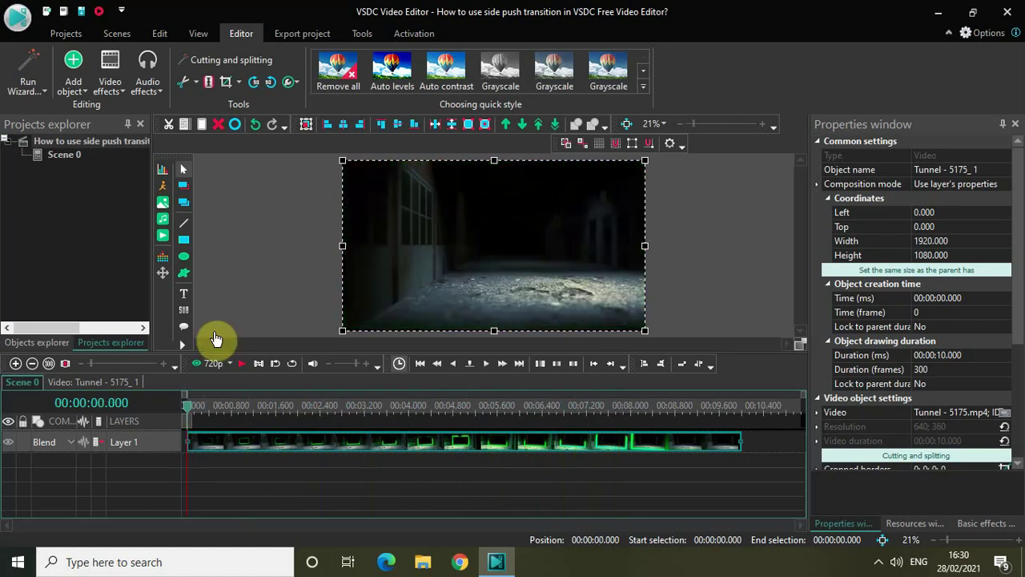
- Add a sprite starting at the cursor position, drawn about 1790 by 257 pixels as a banner across the upper part of the frame
left_click(76, 80)
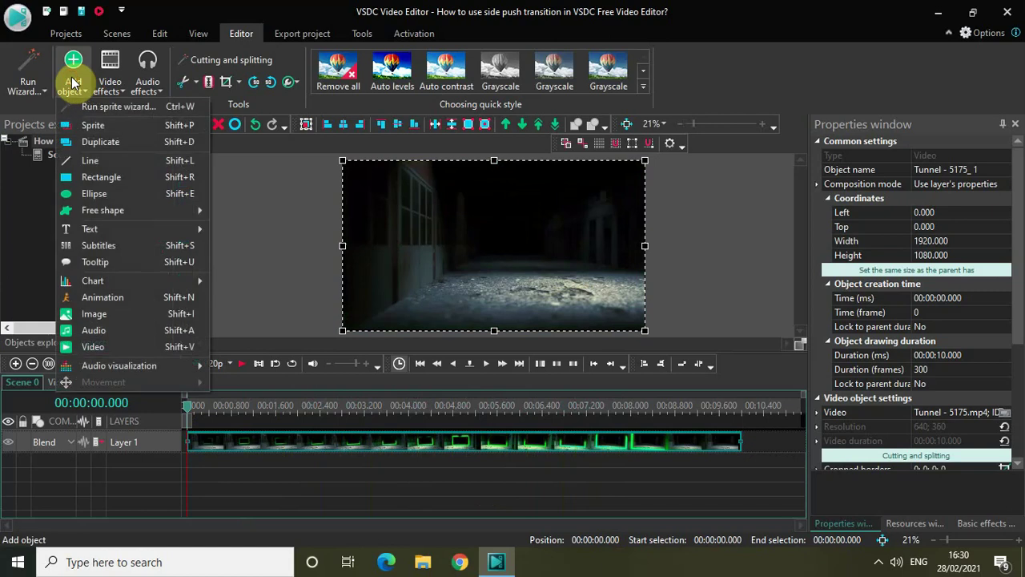
left_click(91, 127)
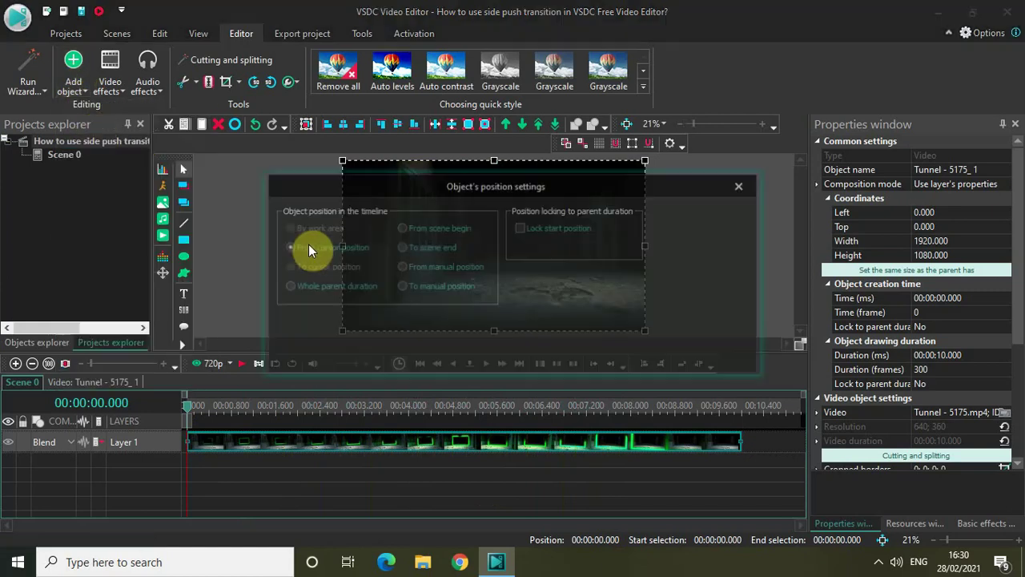
left_click(645, 354)
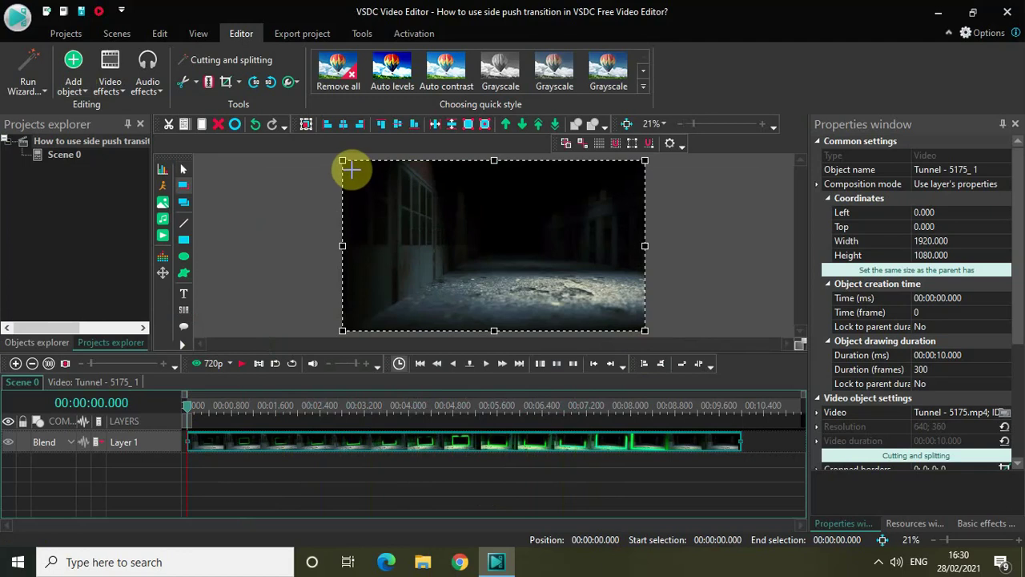
left_click_drag(353, 168, 635, 211)
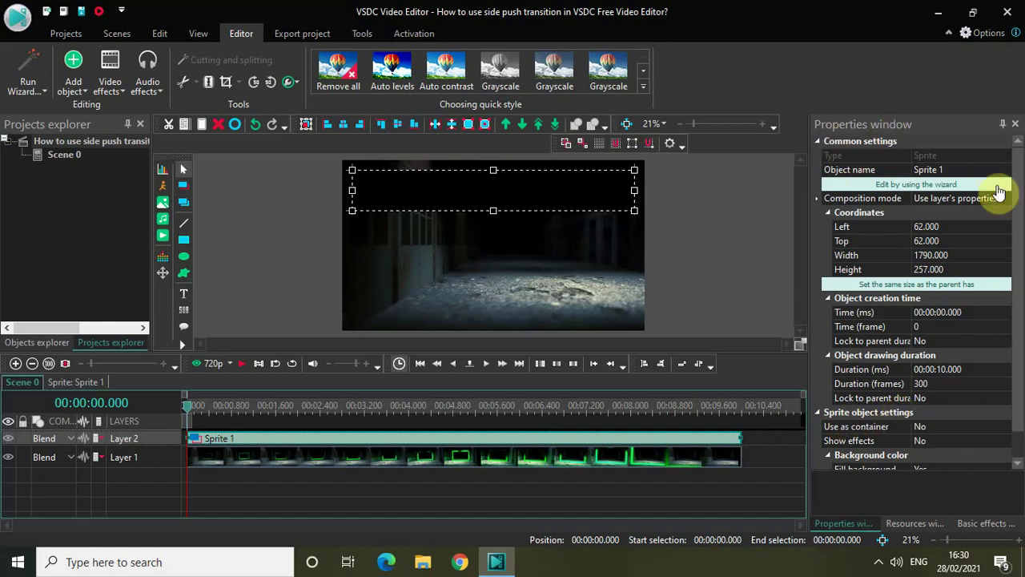
- Enable Show effects for the sprite so effects display in edit mode
scroll(1018, 271, "down", 2)
scroll(1019, 270, "down", 1)
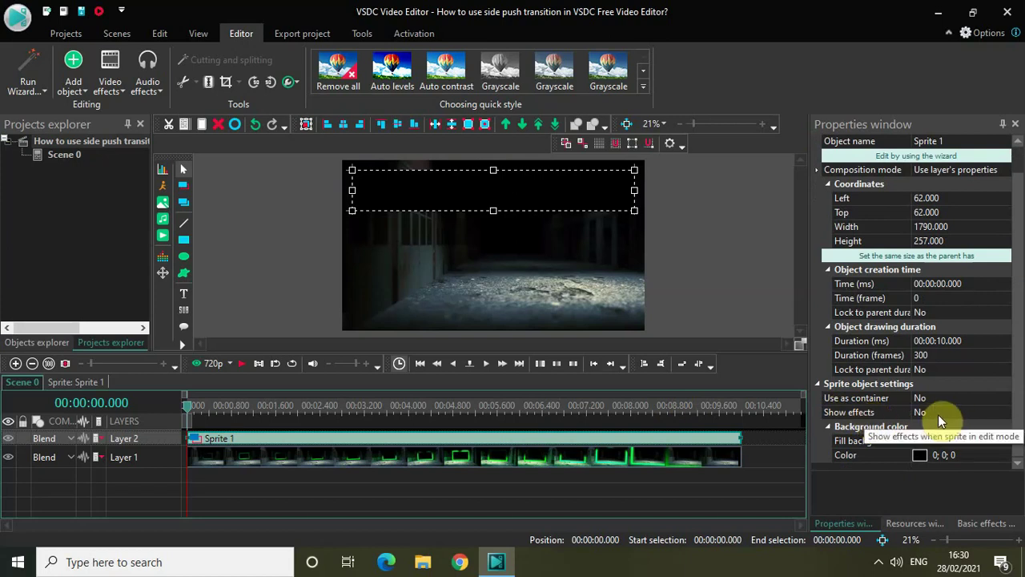
left_click(1007, 415)
left_click(1006, 412)
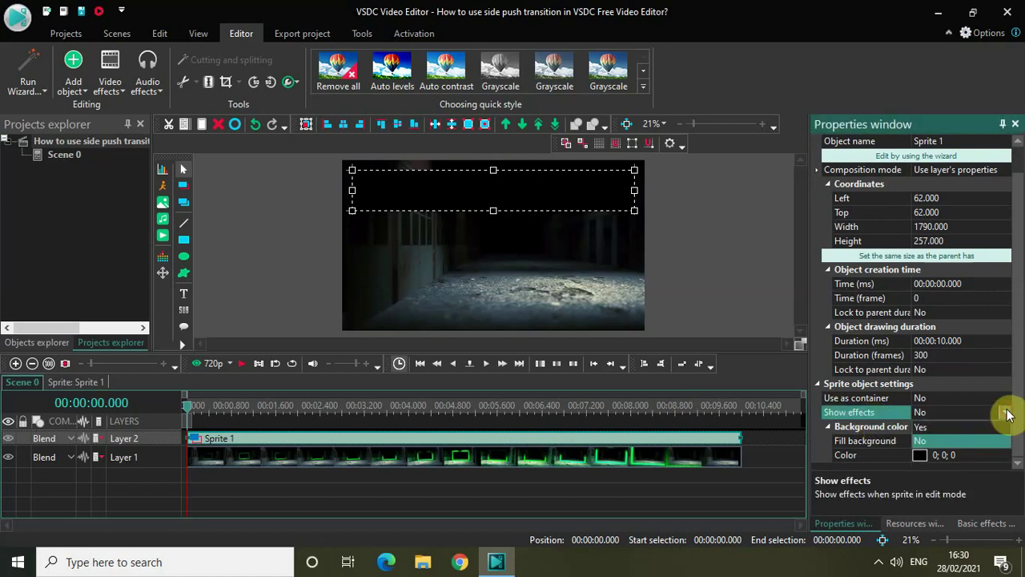
left_click(962, 428)
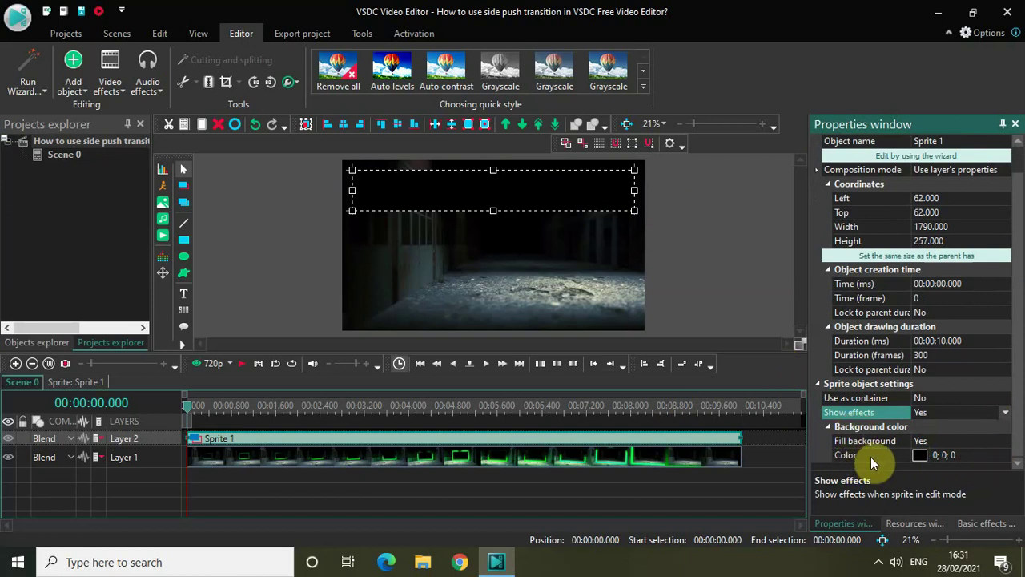
- Set the sprite's background color to bright green #46FF00
left_click(1006, 459)
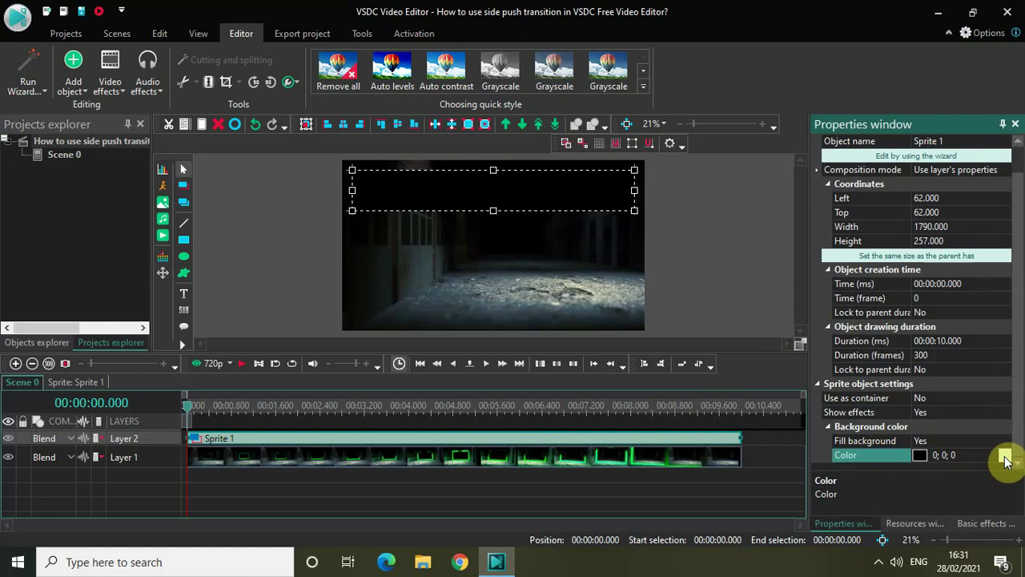
left_click(1004, 456)
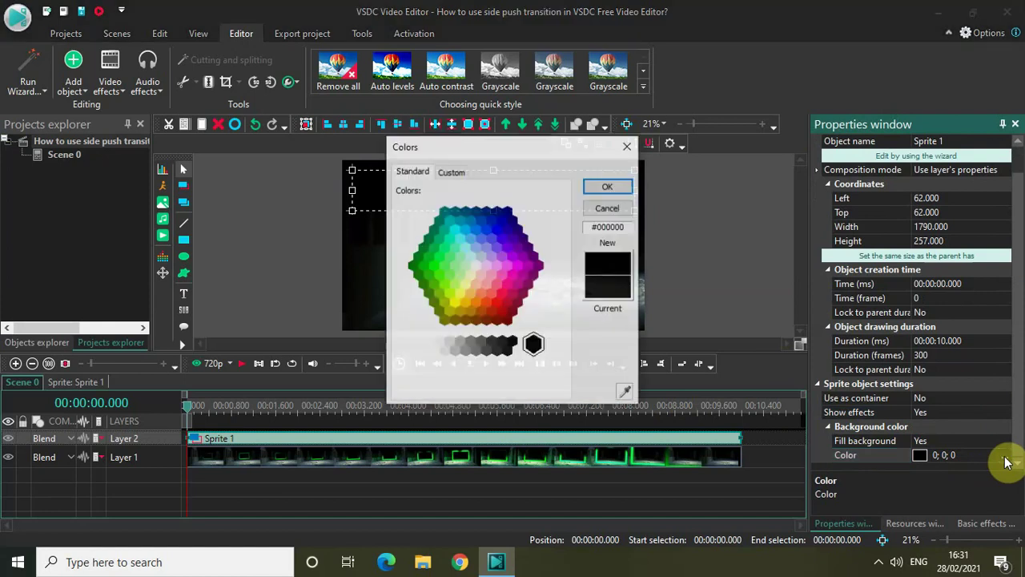
left_click(438, 275)
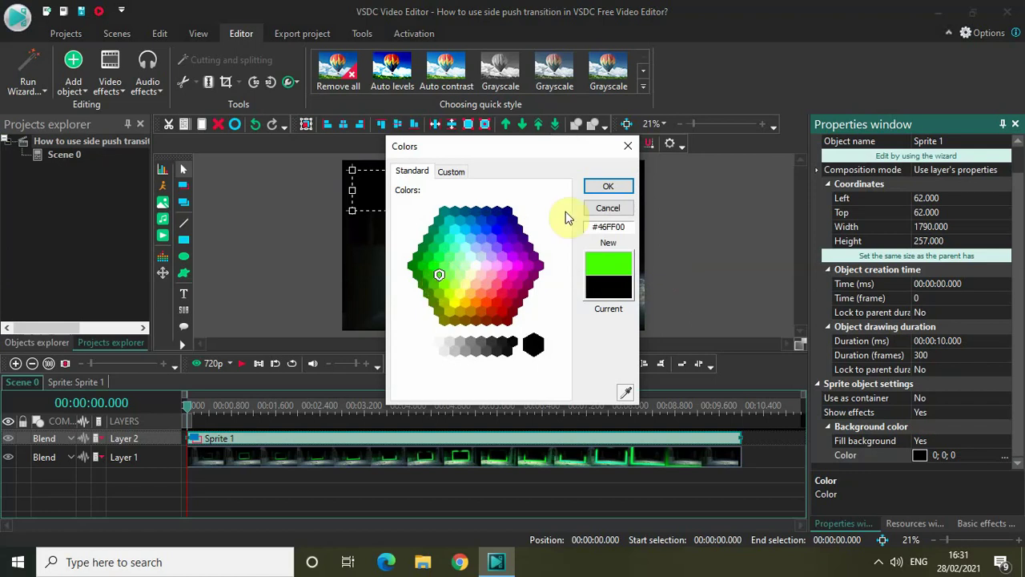
left_click(617, 186)
left_click(708, 199)
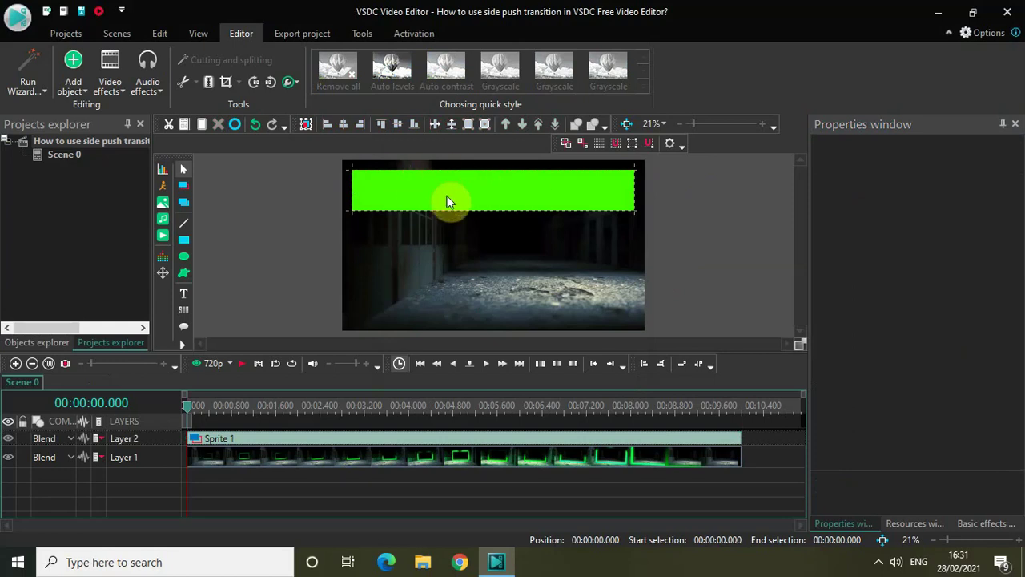
- Inside the sprite, add a text object from the cursor position and match its size to the parent sprite
double_click(423, 443)
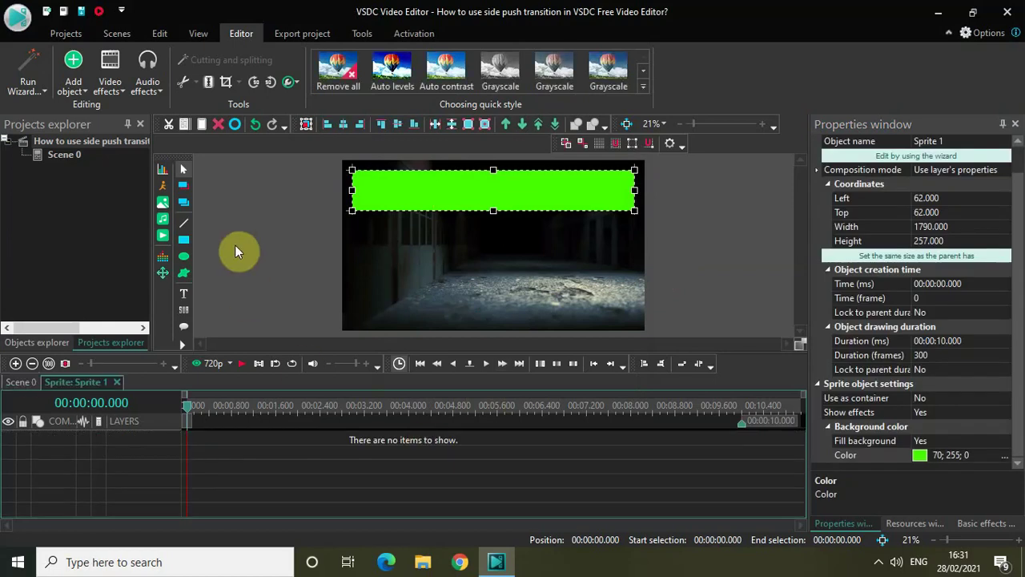
left_click(72, 85)
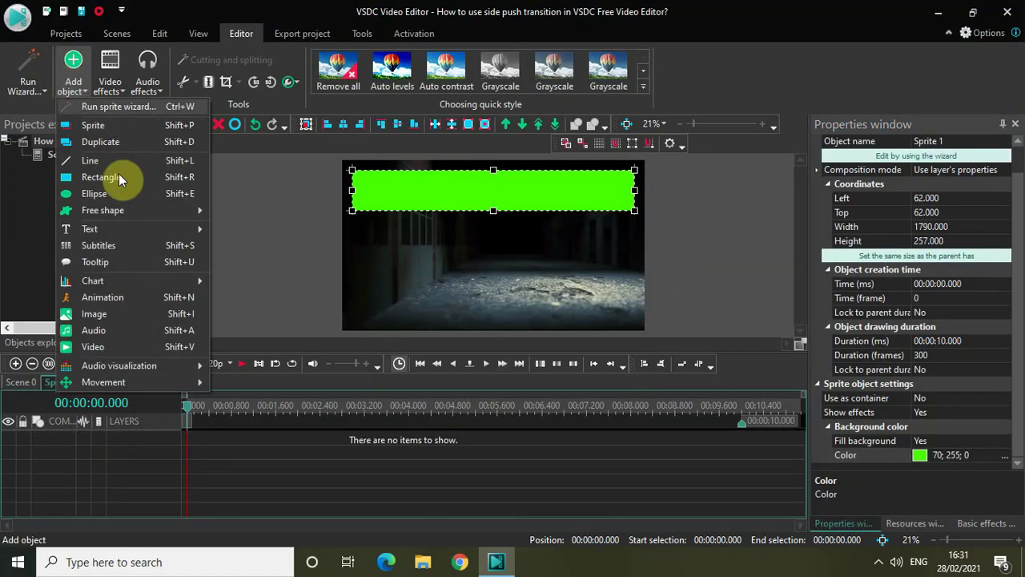
mouse_move(127, 230)
left_click(250, 229)
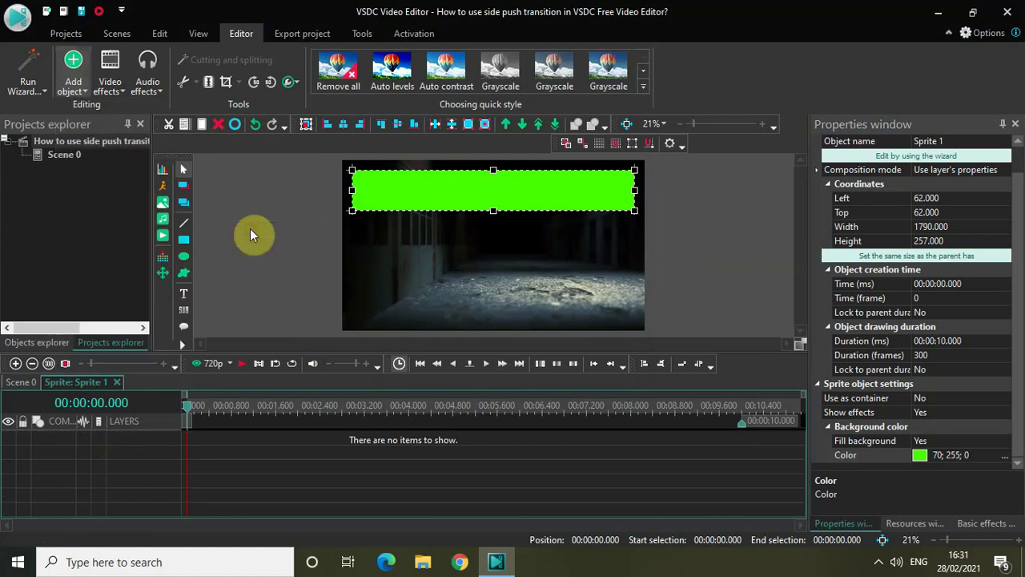
left_click(647, 351)
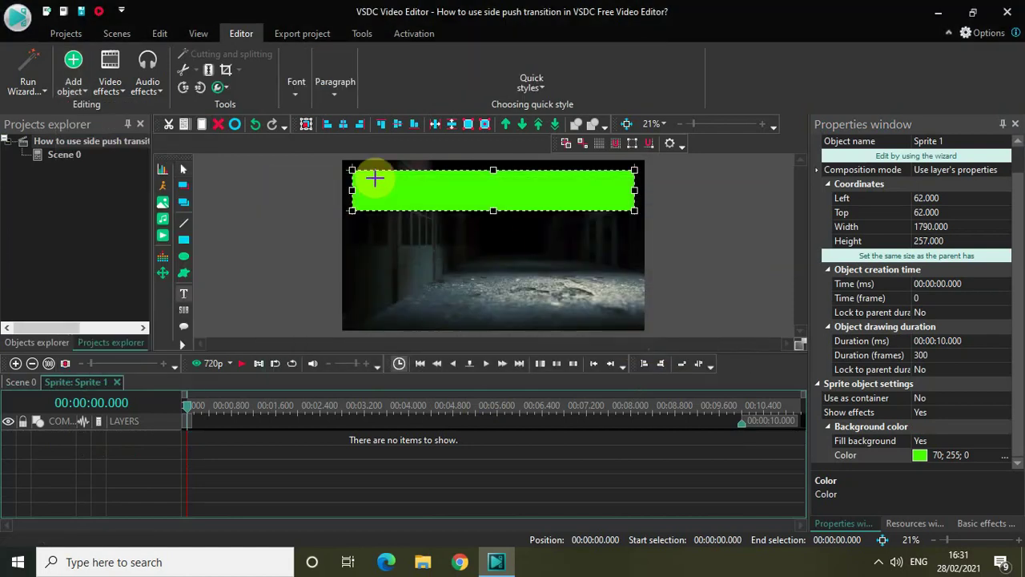
left_click(375, 177)
left_click_drag(436, 194, 460, 199)
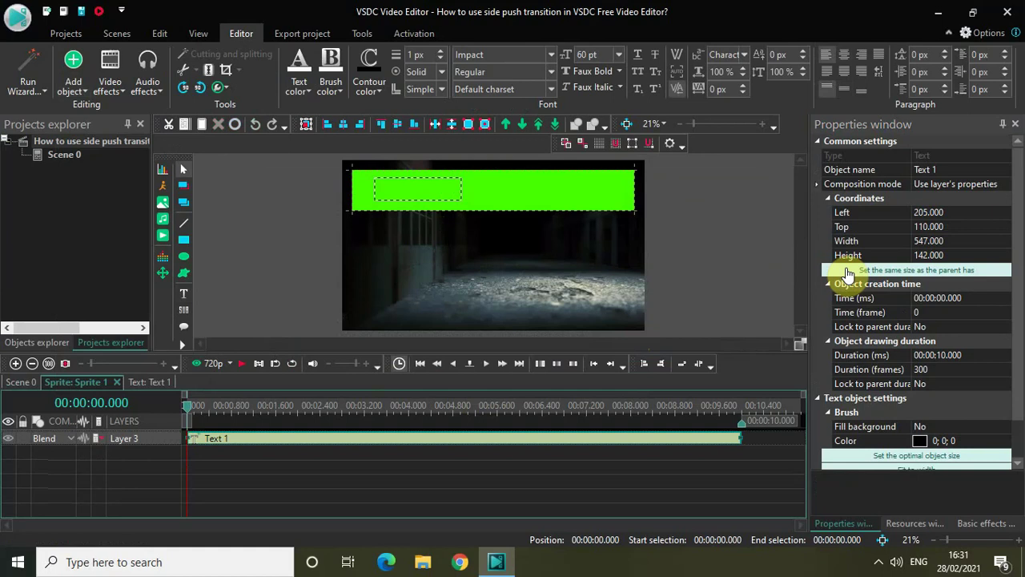
left_click(847, 273)
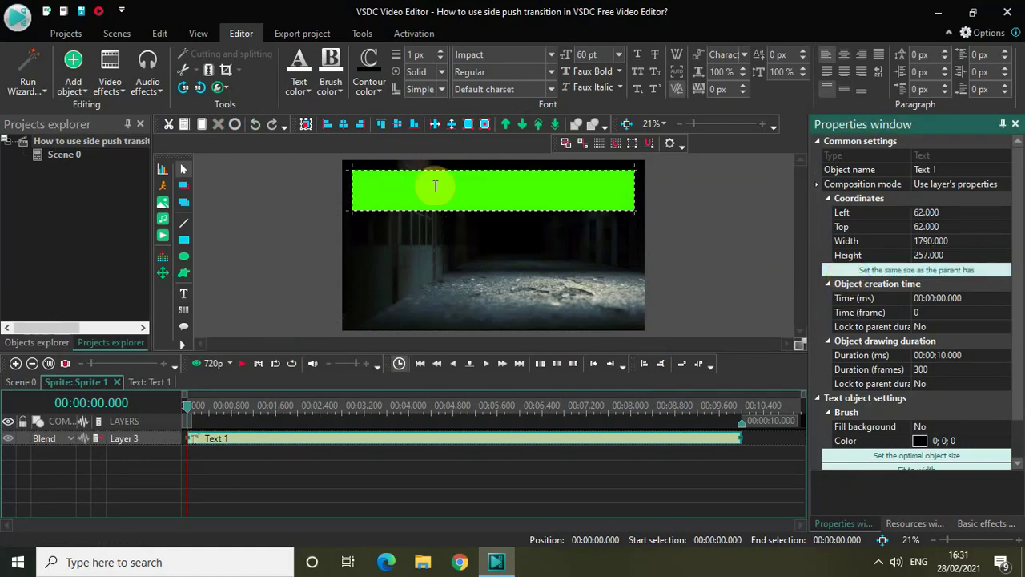
- Enter CRISTIANO RONALDO in capitals in the text object
left_click(468, 192)
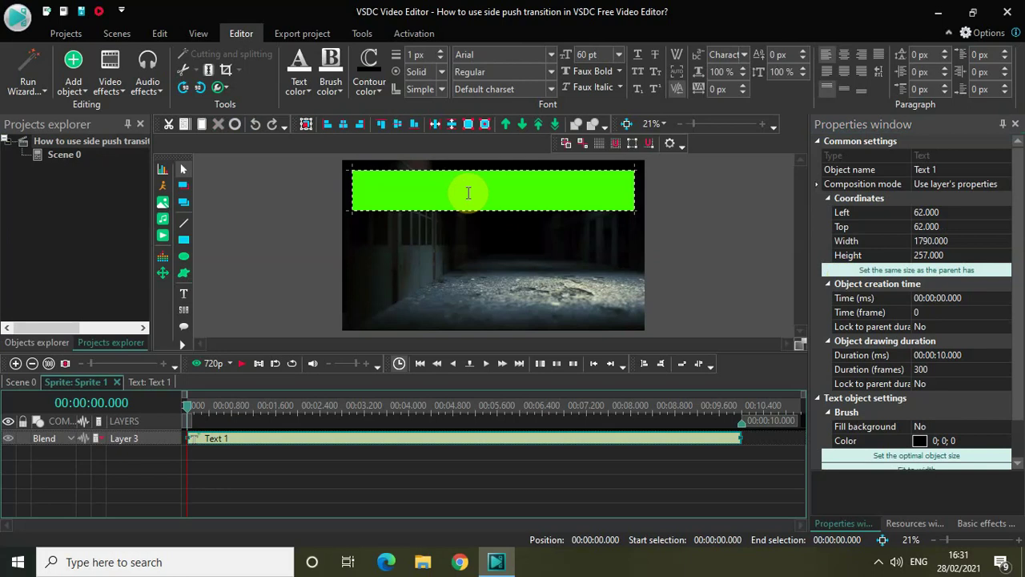
key("Caps_Lock")
type("CRISTIANO RONALDO")
key("Caps_Lock")
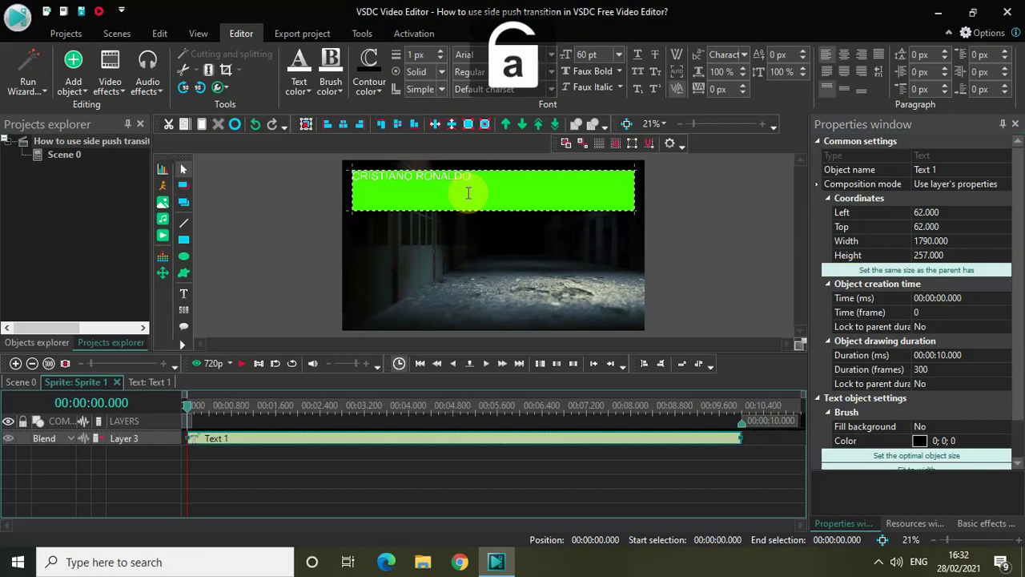
- Center all of the banner text both vertically and horizontally
key("ctrl+a")
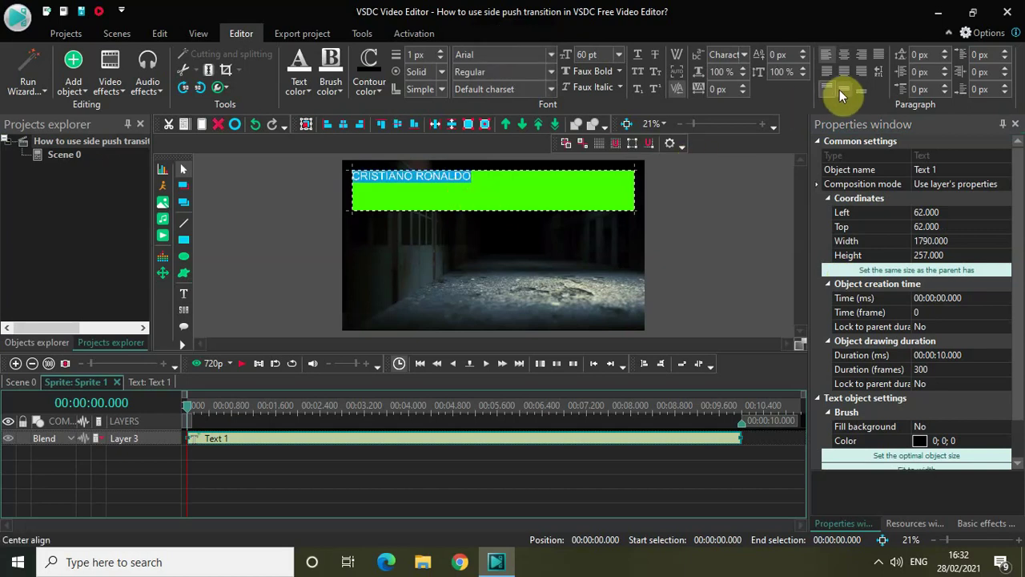
left_click(840, 89)
left_click(842, 56)
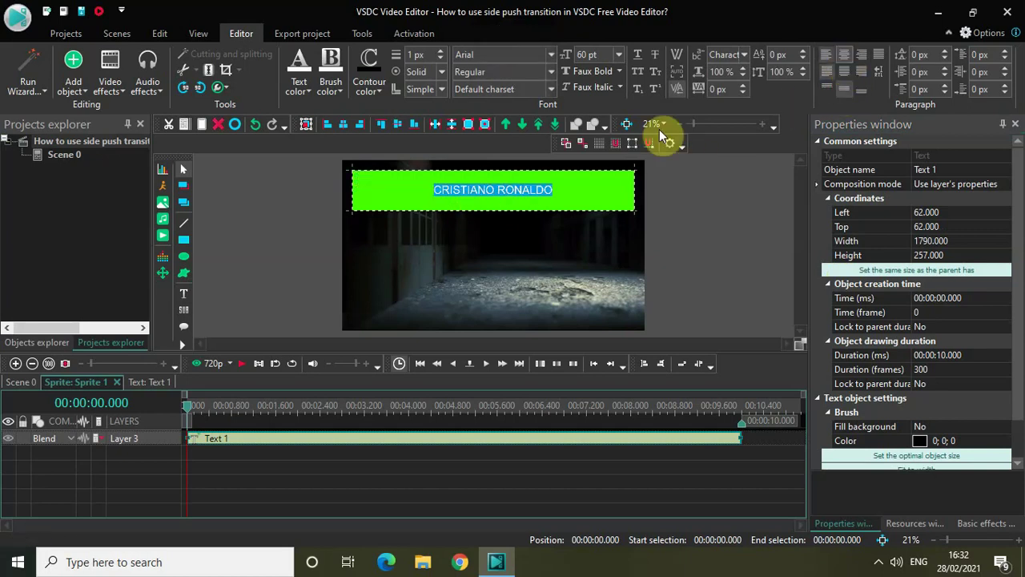
- Color the banner text black and change its font to Impact
left_click(301, 88)
left_click(304, 168)
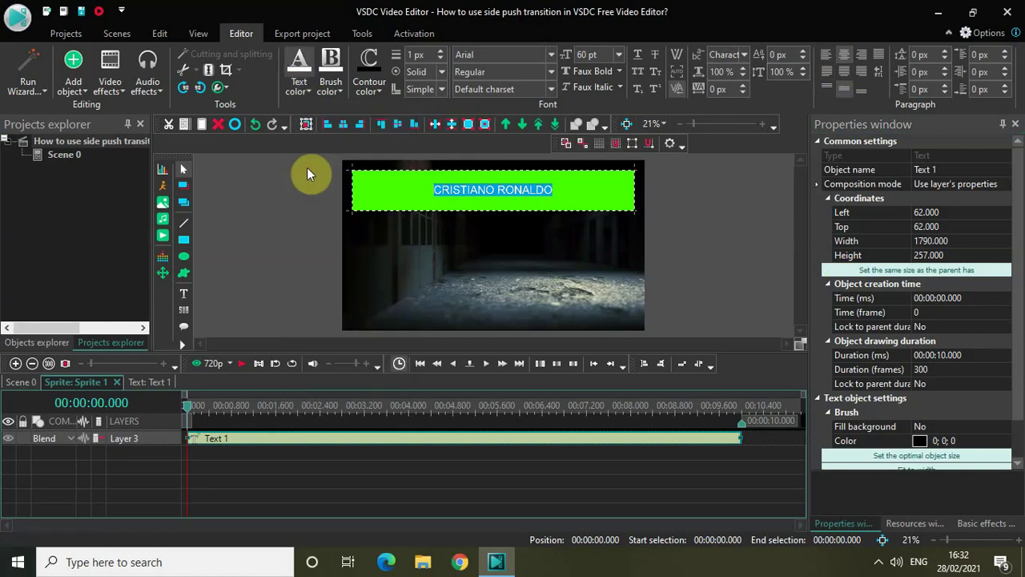
left_click(549, 54)
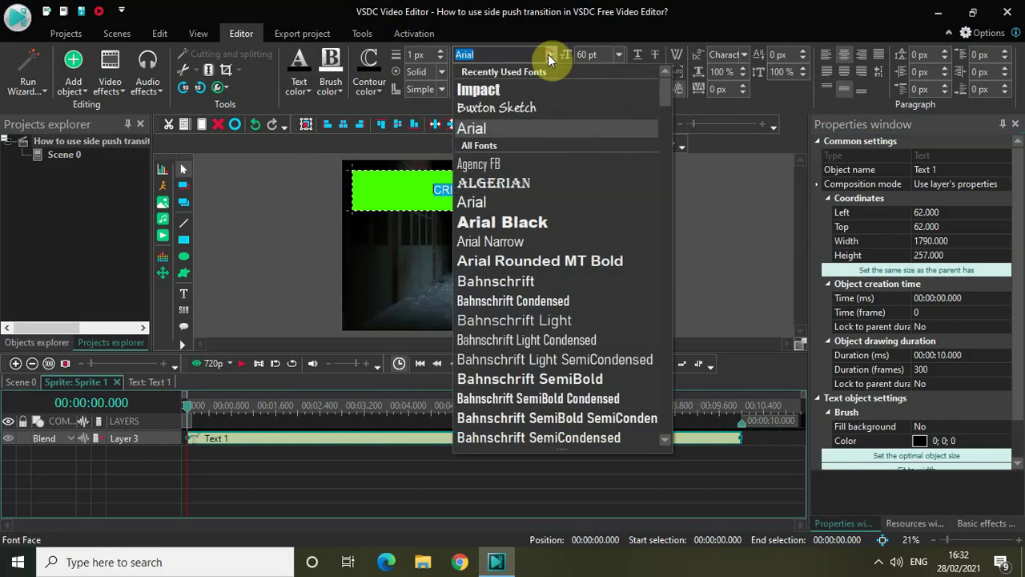
left_click(509, 89)
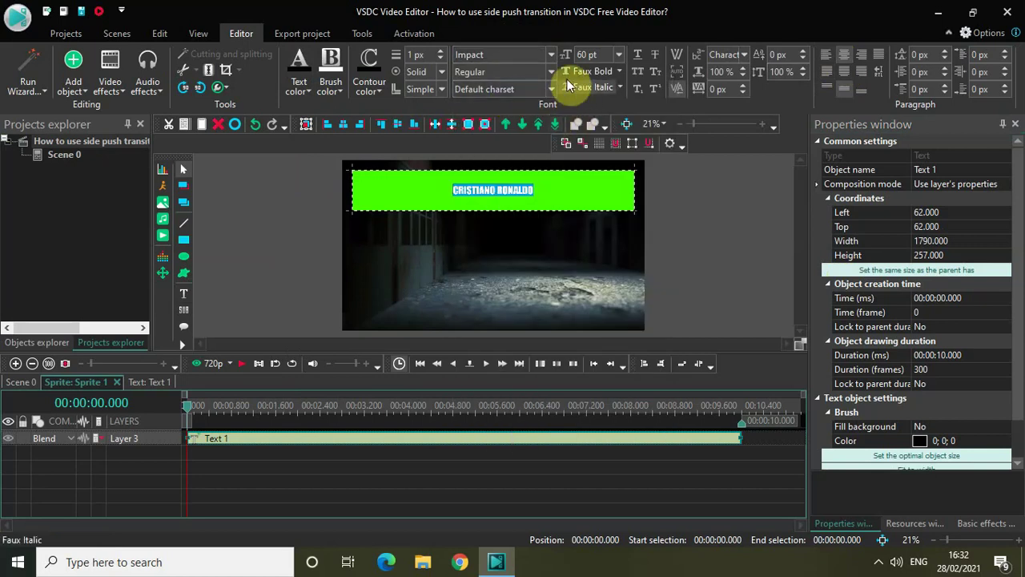
- Set the banner text's font size to 150 pt and finish editing the text
left_click(604, 52)
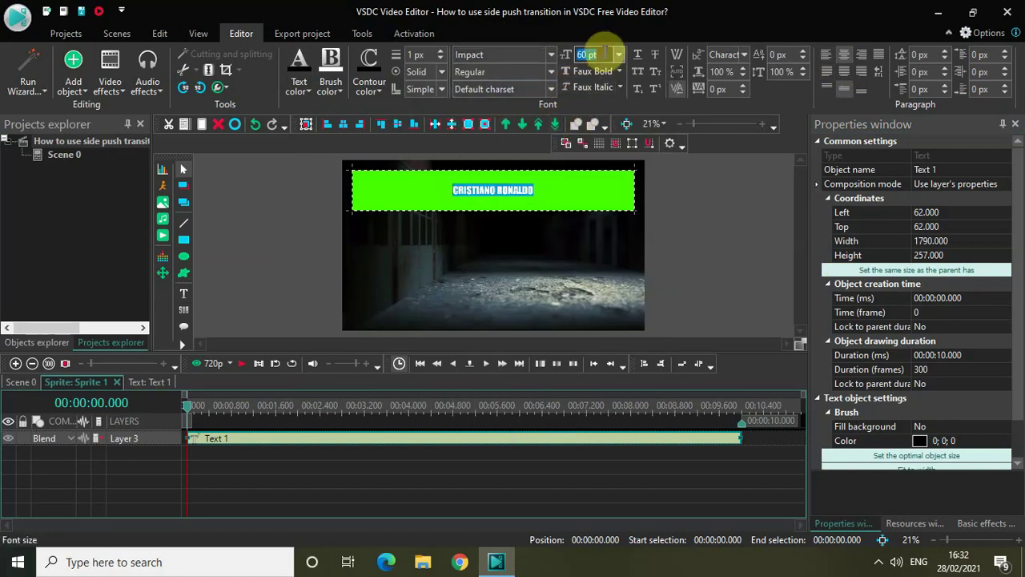
key("BackSpace")
type("150")
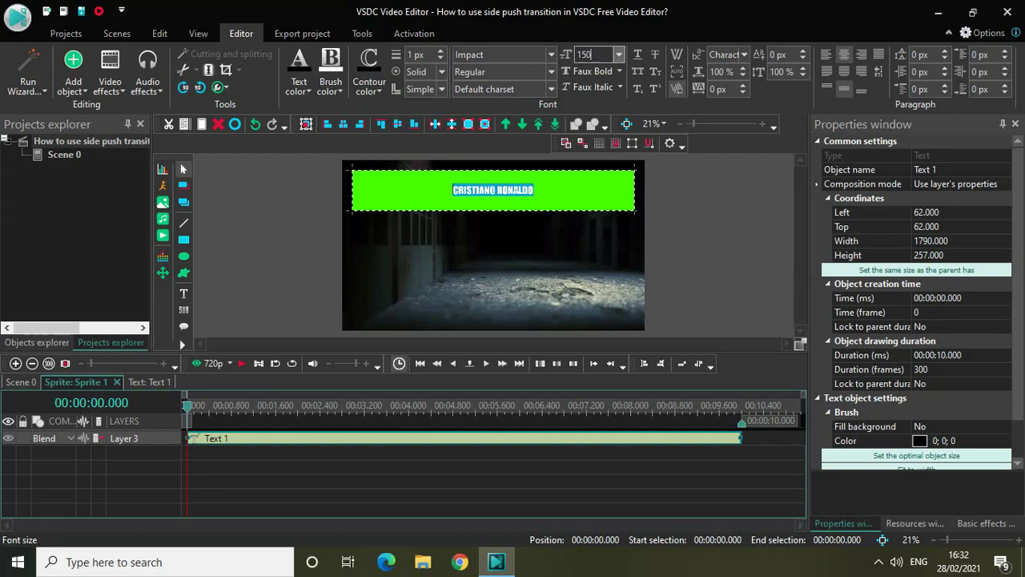
key("Return")
left_click(682, 238)
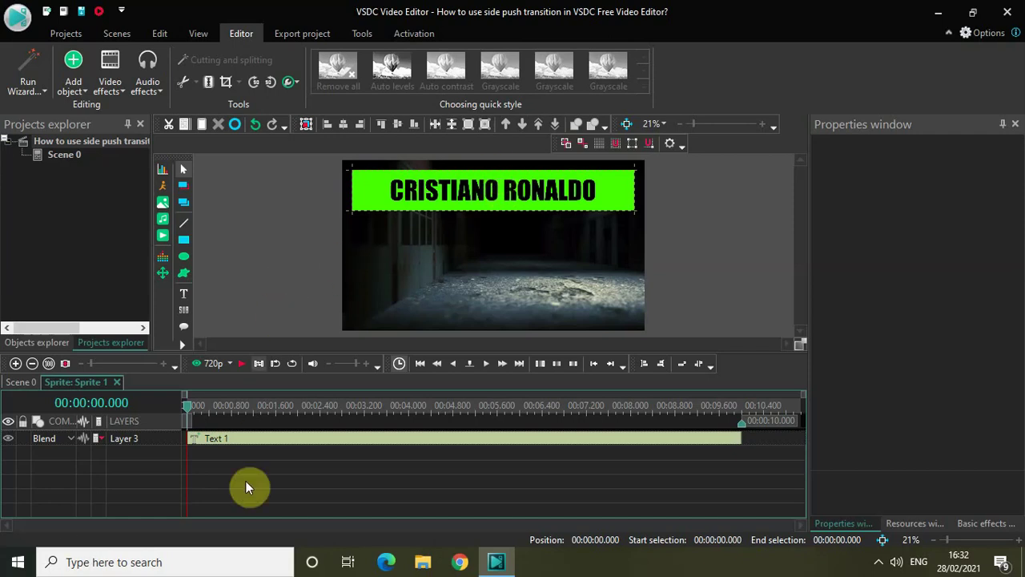
- Add a Push transition inside the sprite, covering its final second from 00:00:09.000
left_click(111, 70)
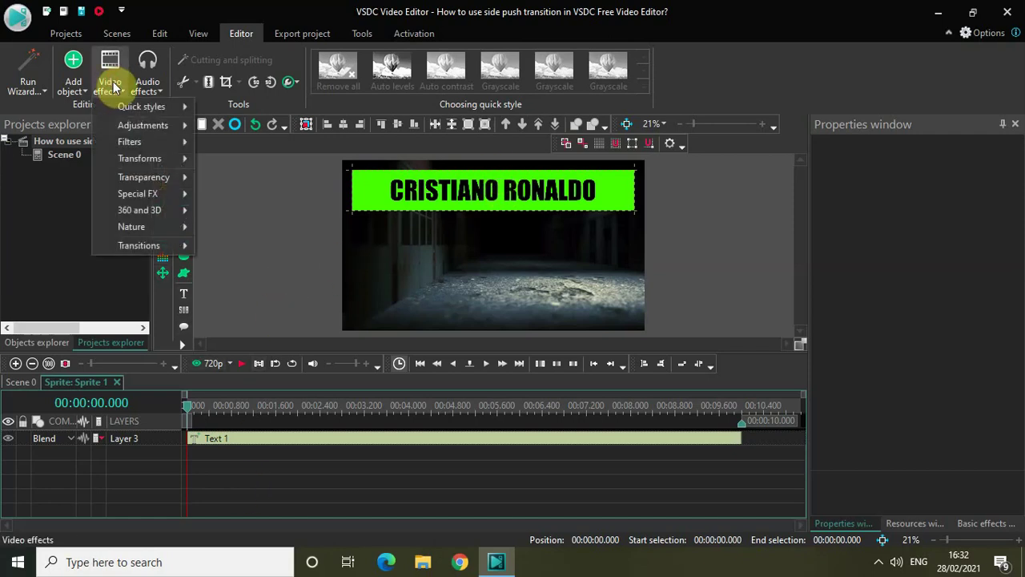
mouse_move(149, 244)
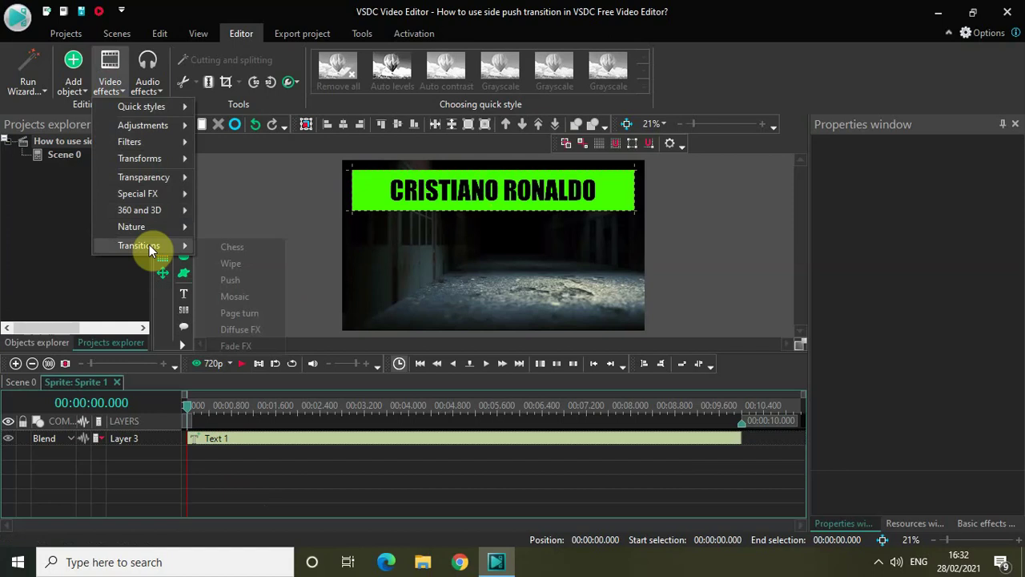
left_click(250, 281)
left_click(665, 352)
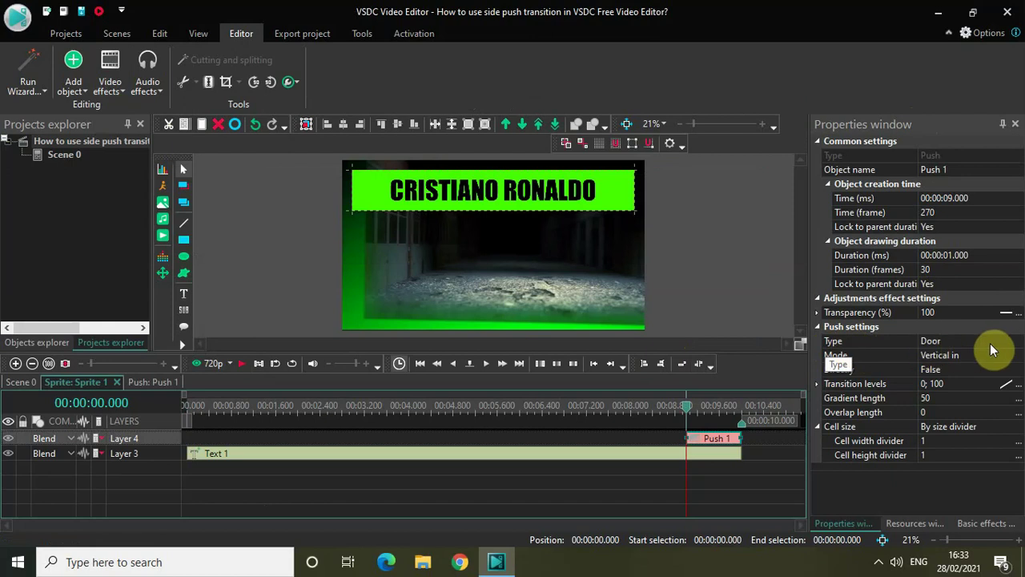
- Change the Push transition's type to Side
left_click(1017, 343)
left_click(1020, 343)
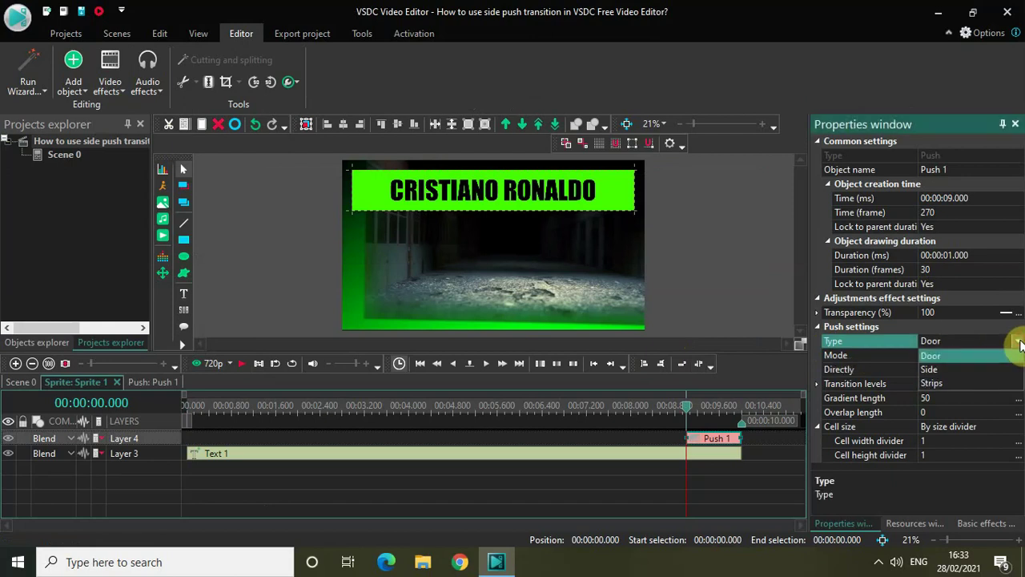
left_click(977, 369)
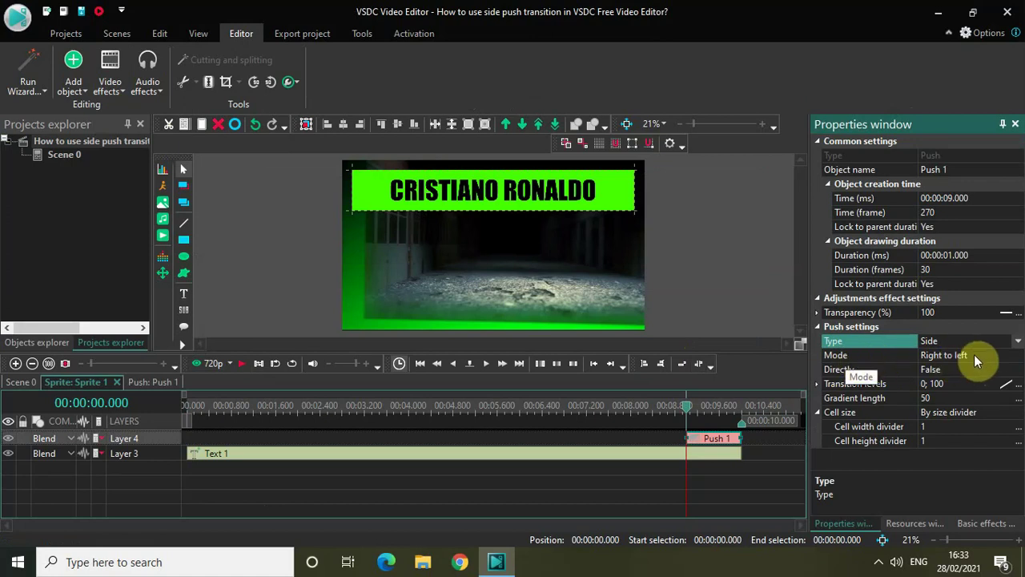
- Change the Push transition's mode to Bottom to top
left_click(1022, 356)
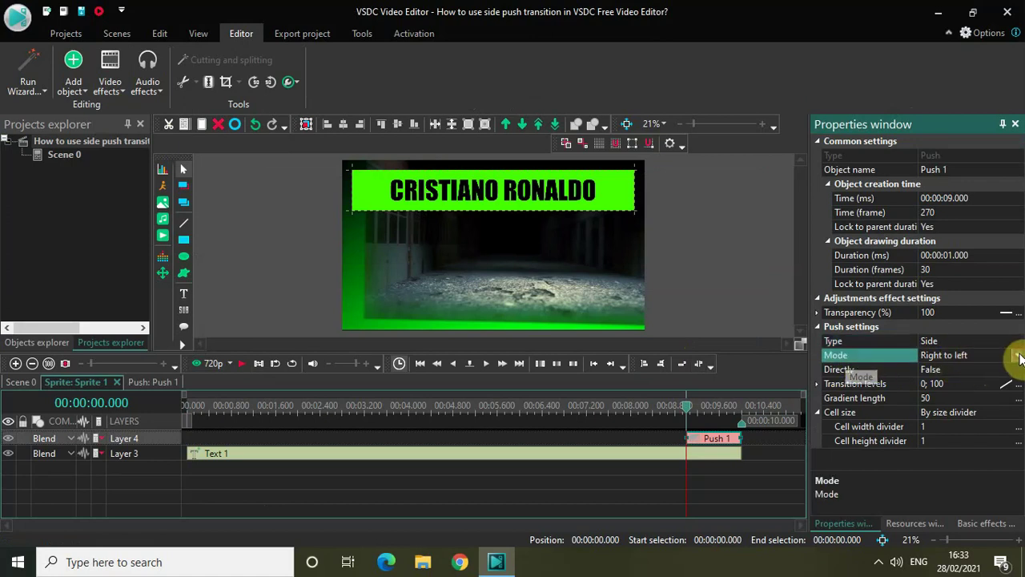
left_click(1019, 356)
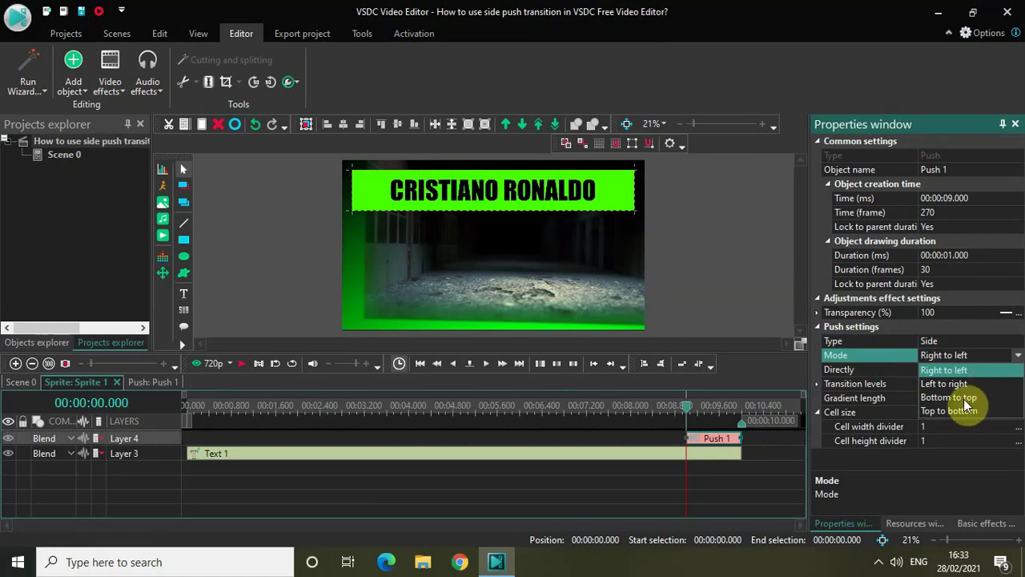
left_click(966, 395)
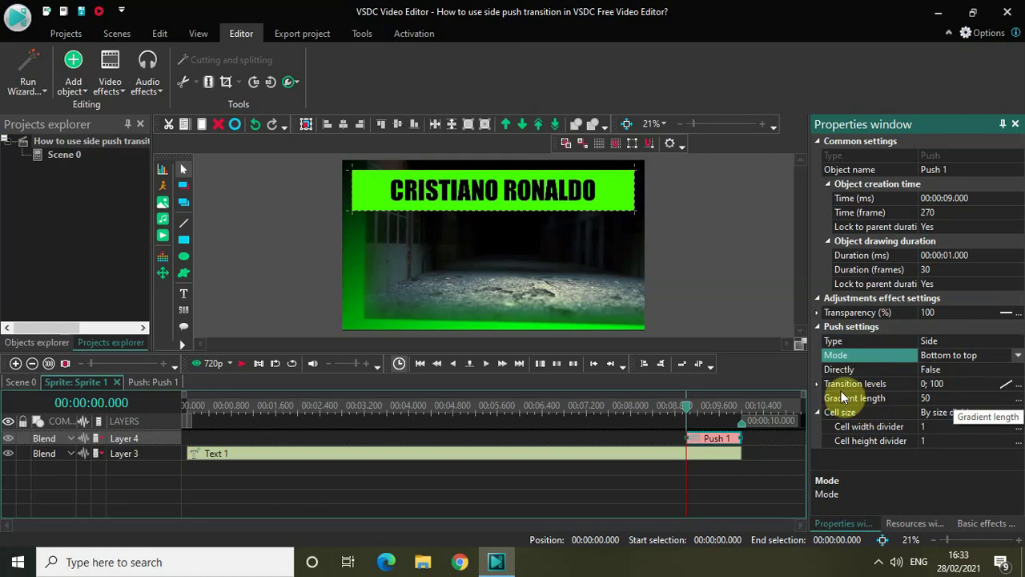
- Set the Push transition's levels to 100; 0 and move the transition to the start of the sprite's timeline
left_click(955, 386)
key("BackSpace")
key("BackSpace")
key("BackSpace")
key("BackSpace")
key("BackSpace")
key("BackSpace")
type("10")
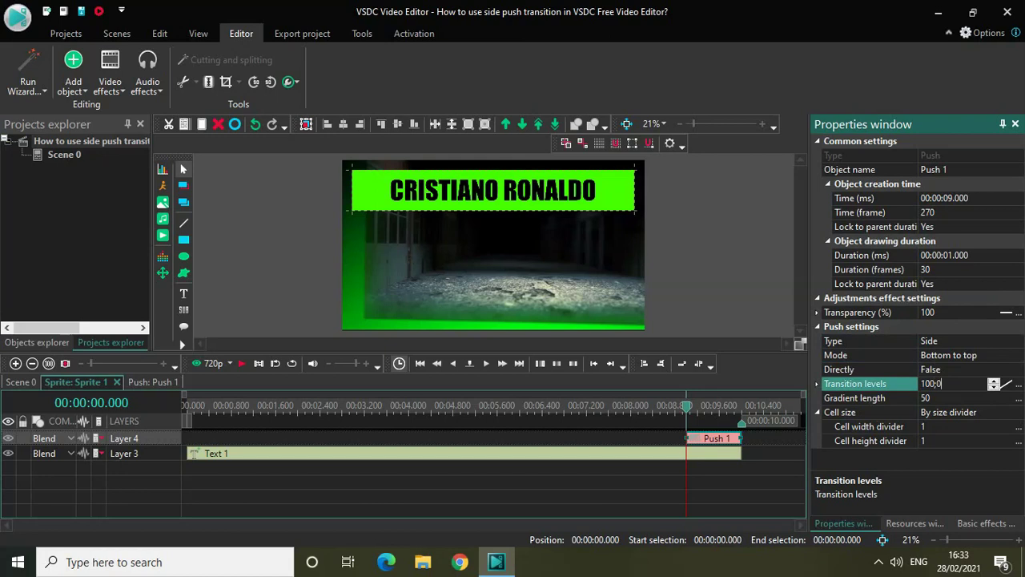
type("0; 0")
key("Return")
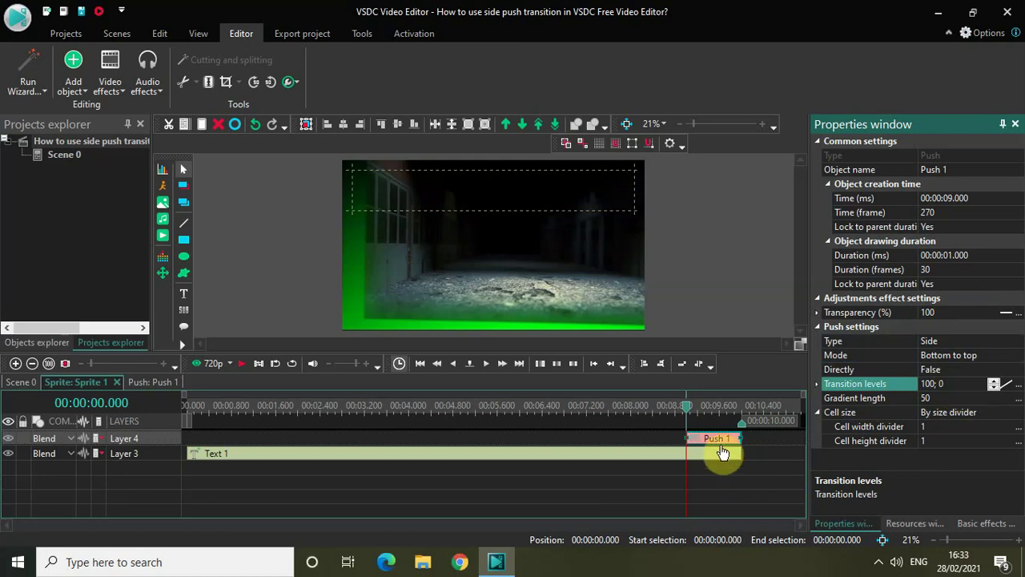
left_click_drag(721, 446, 159, 402)
left_click(409, 491)
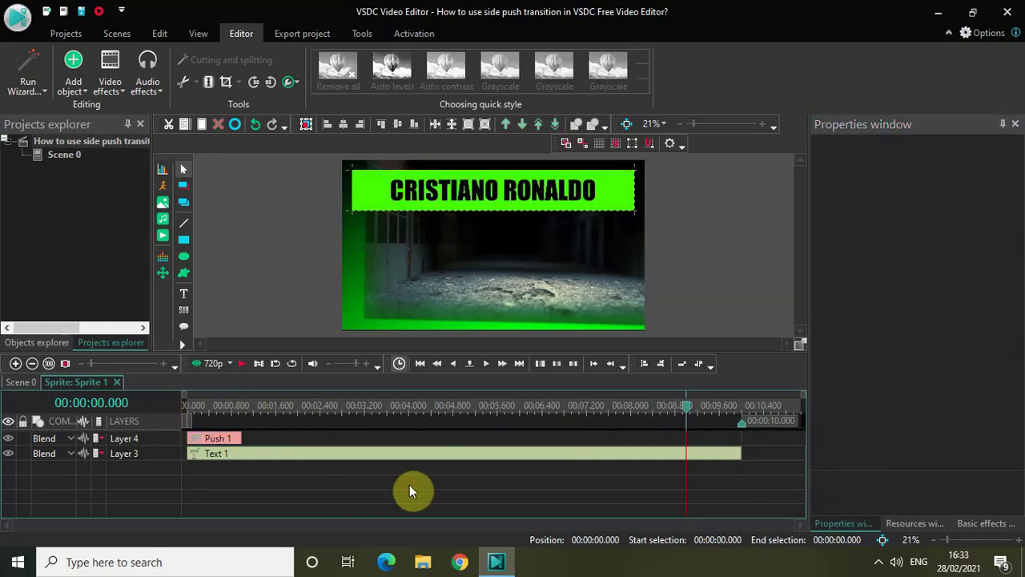
- Add a second Push transition inside the banner sprite, covering its final second from 00:00:09.000
left_click(107, 85)
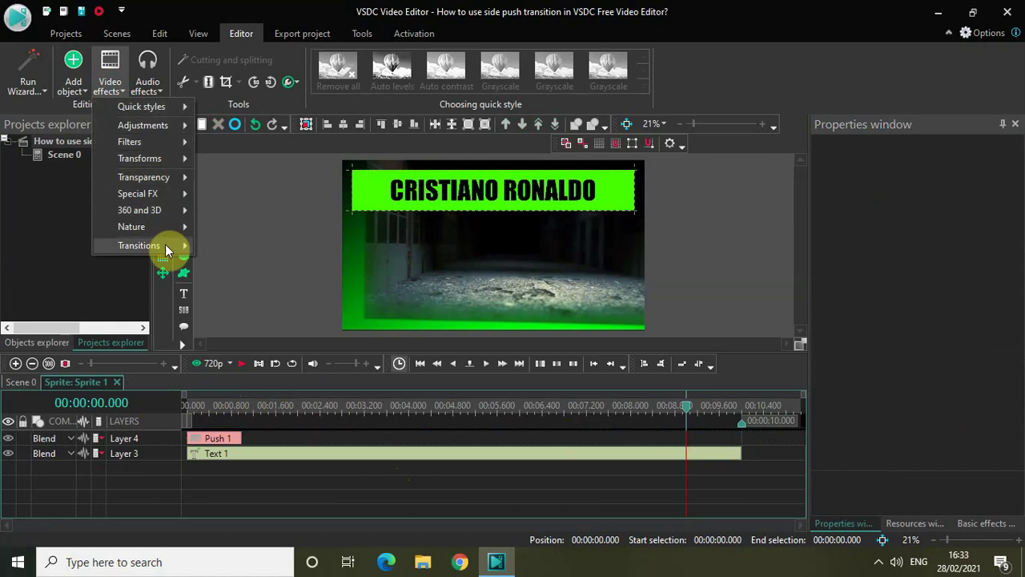
mouse_move(174, 243)
left_click(241, 276)
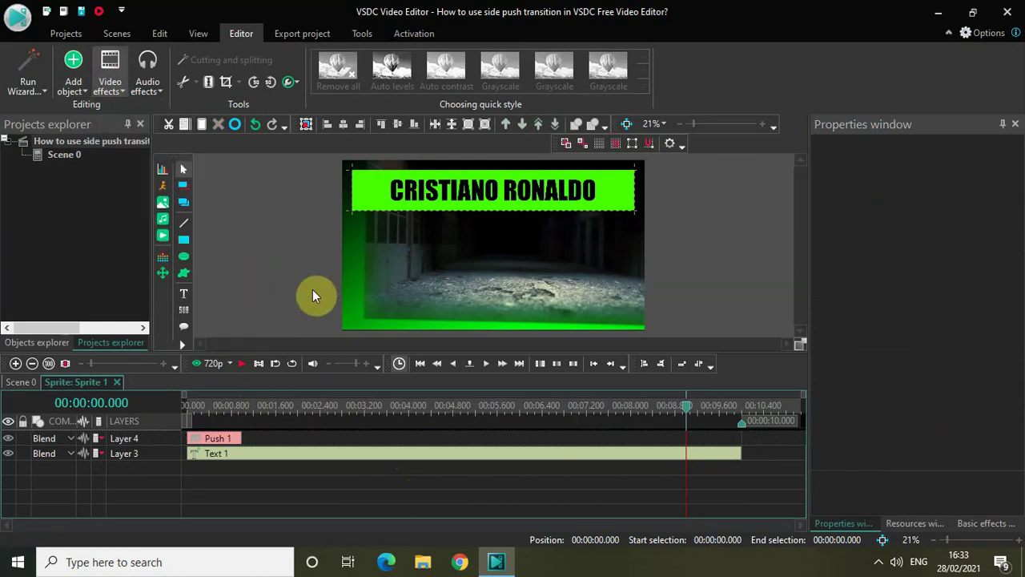
left_click(651, 352)
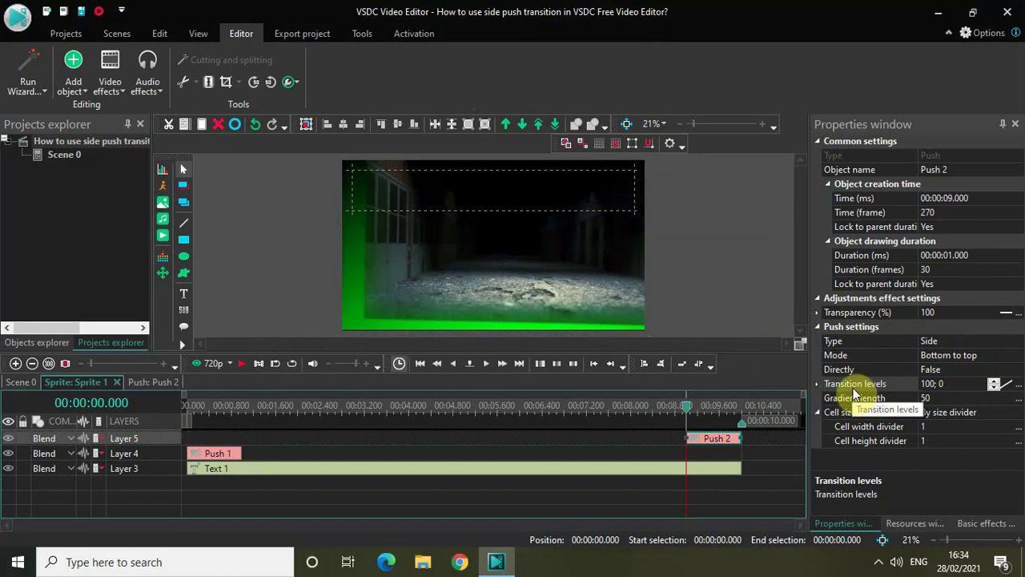
- Set the second Push transition's levels to 0; 100 and move it onto the same layer as the first one
left_click(958, 385)
left_click(958, 384)
key("BackSpace")
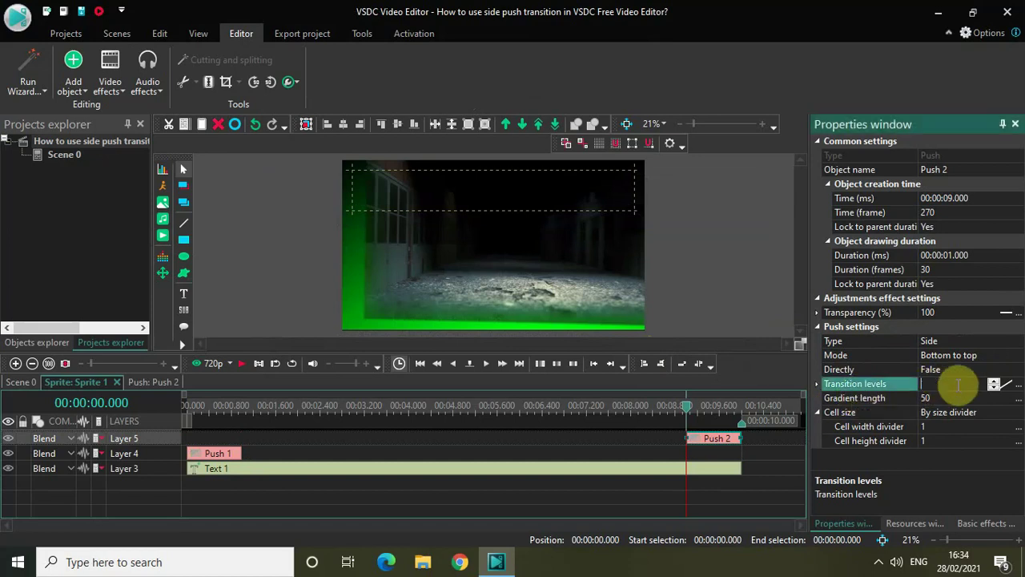
type("0;100")
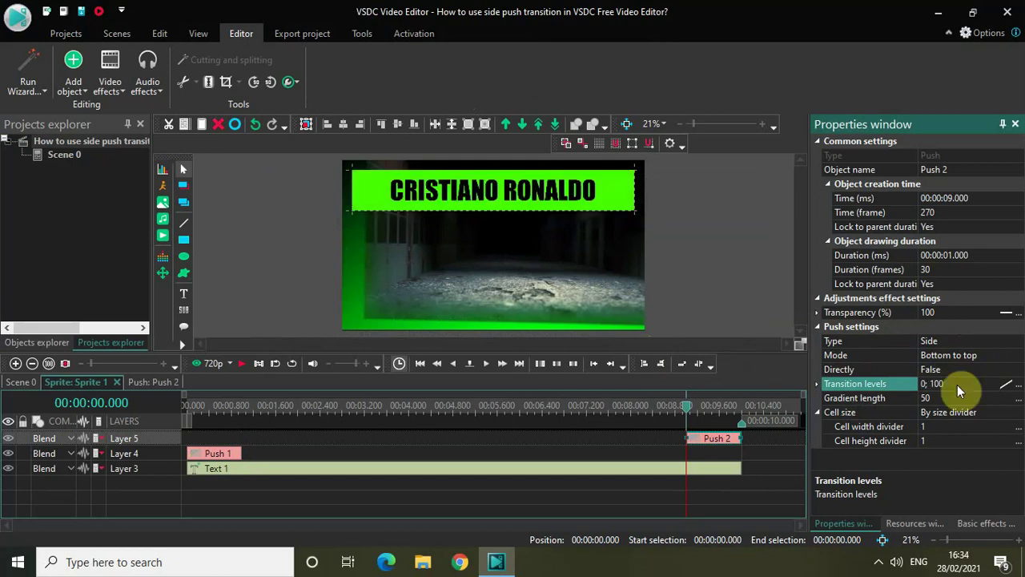
left_click(717, 439)
left_click_drag(717, 440, 716, 453)
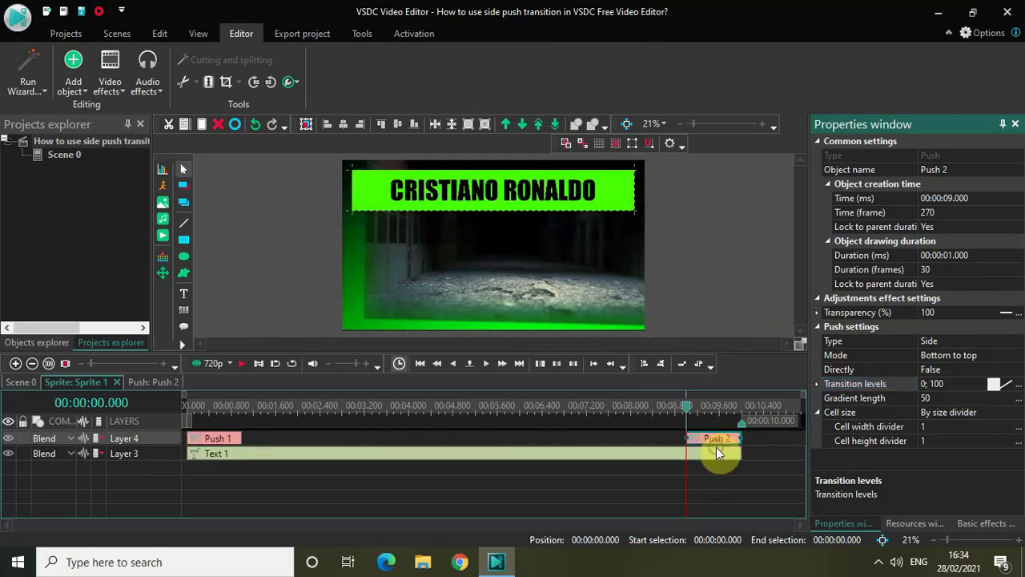
- Return to Scene 0, preview the banner animation from the beginning, and put the playhead back at the start
left_click(21, 382)
left_click(186, 402)
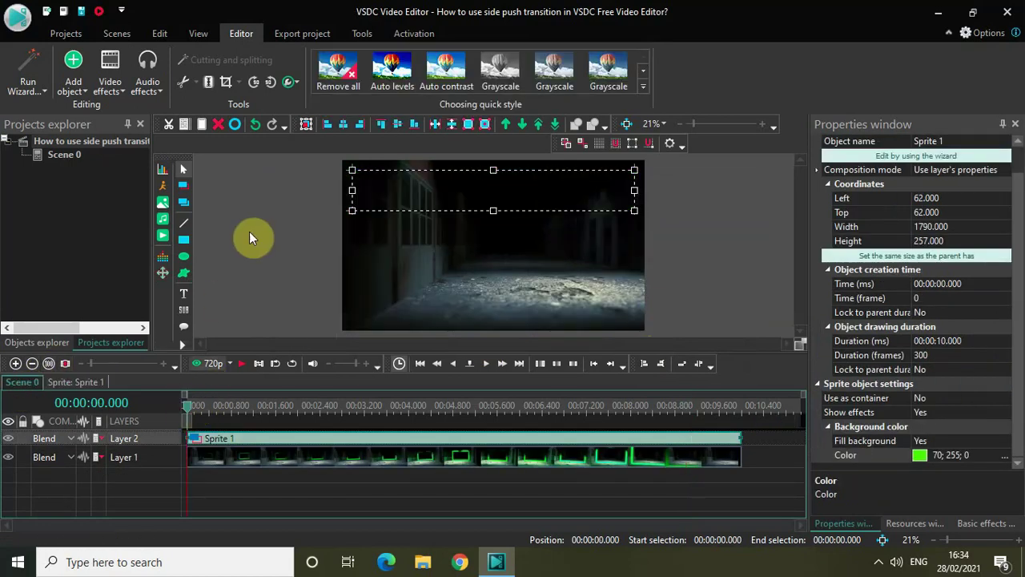
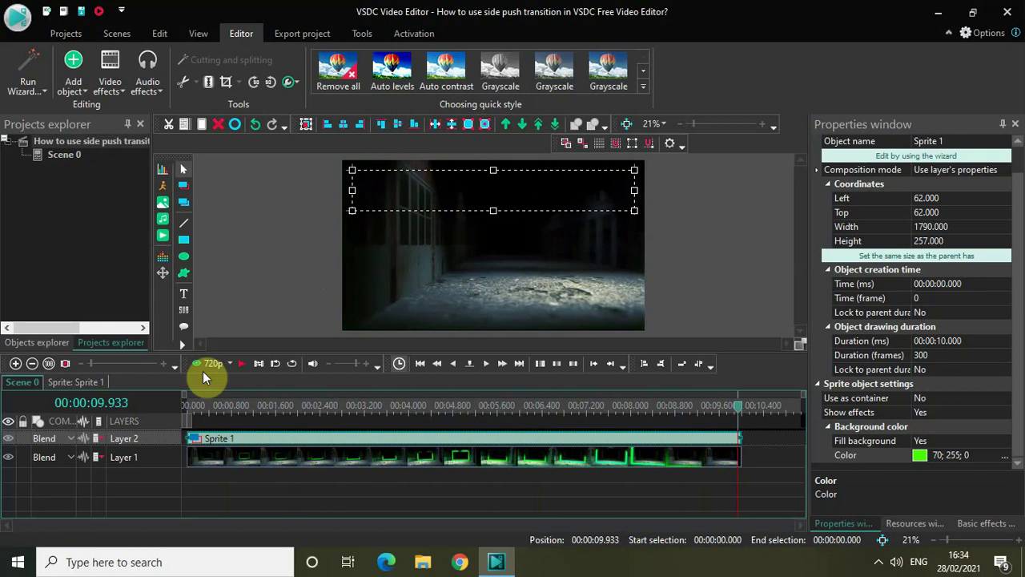
left_click(185, 406)
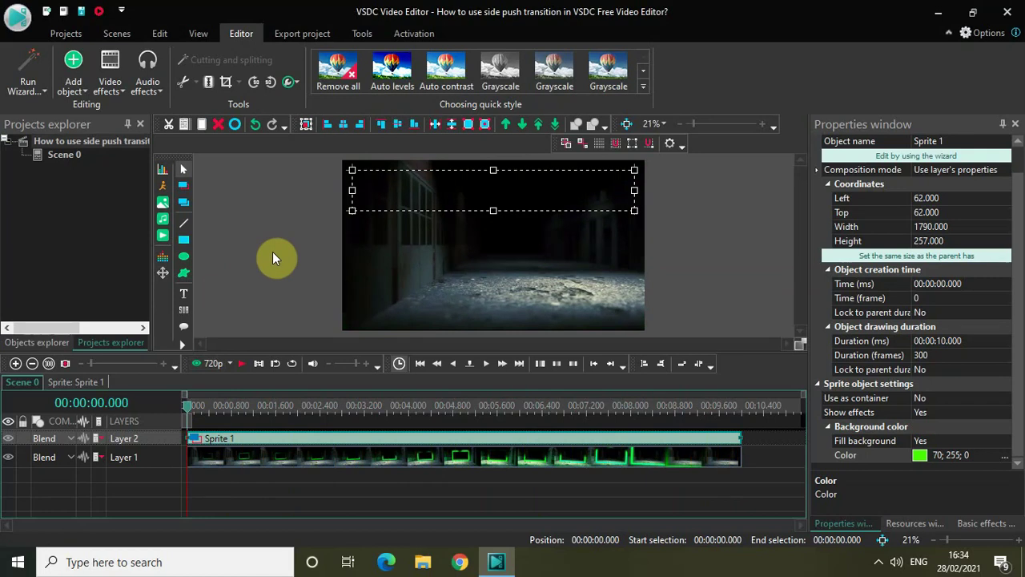
- Add a second sprite and draw it below the banner, about 1810 wide and 624 high
left_click(78, 93)
left_click(93, 126)
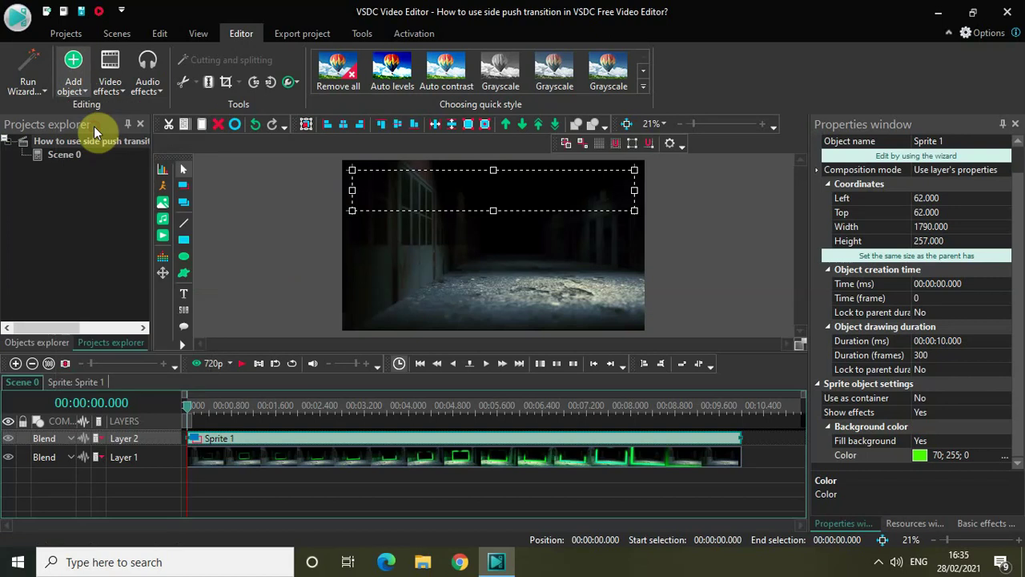
left_click(650, 351)
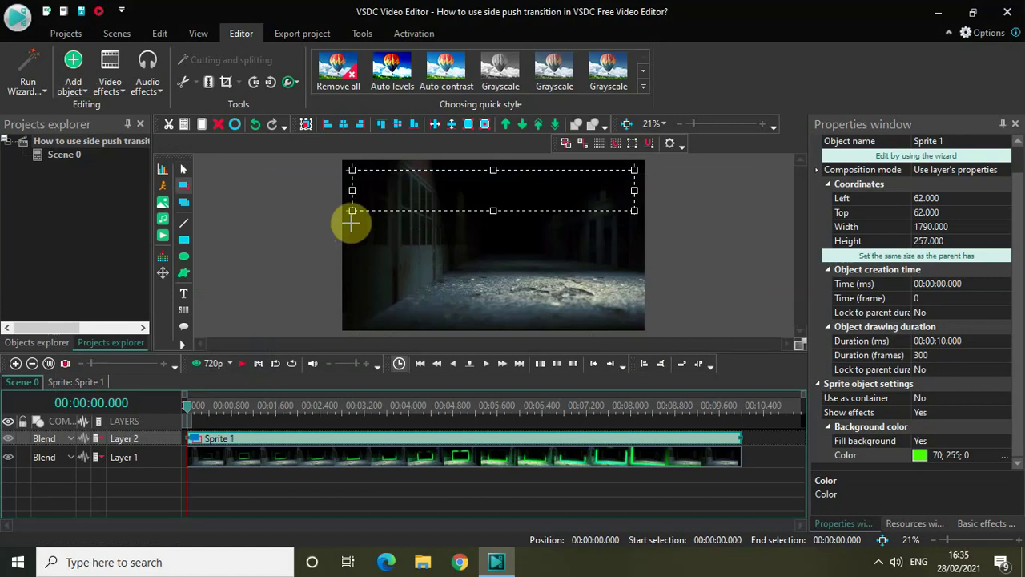
mouse_move(351, 224)
left_mouse_down()
mouse_move(603, 312)
mouse_move(660, 321)
mouse_move(636, 321)
left_mouse_up()
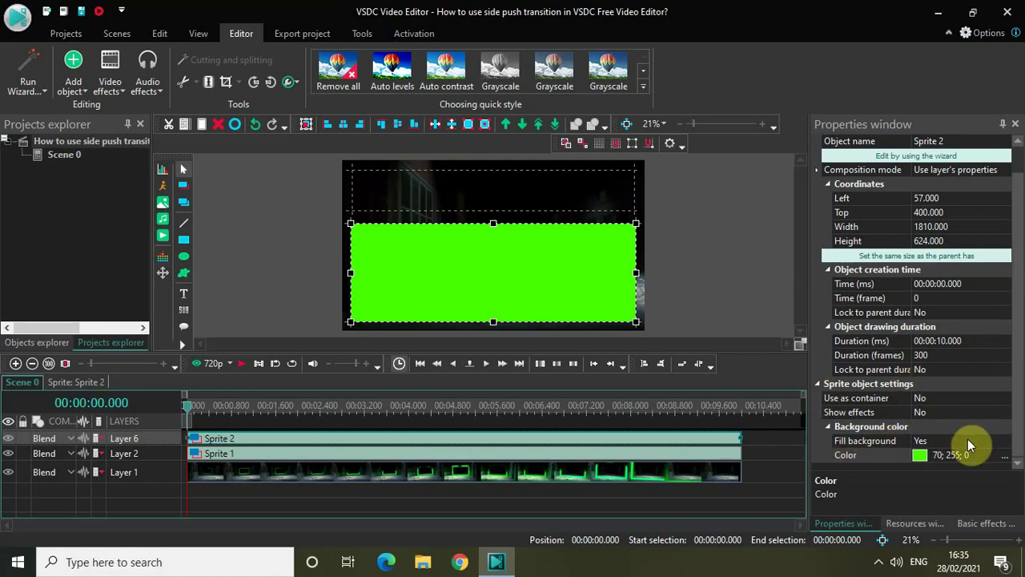
- Turn off the second sprite's background fill and set its Show effects option to Yes
left_click(1004, 443)
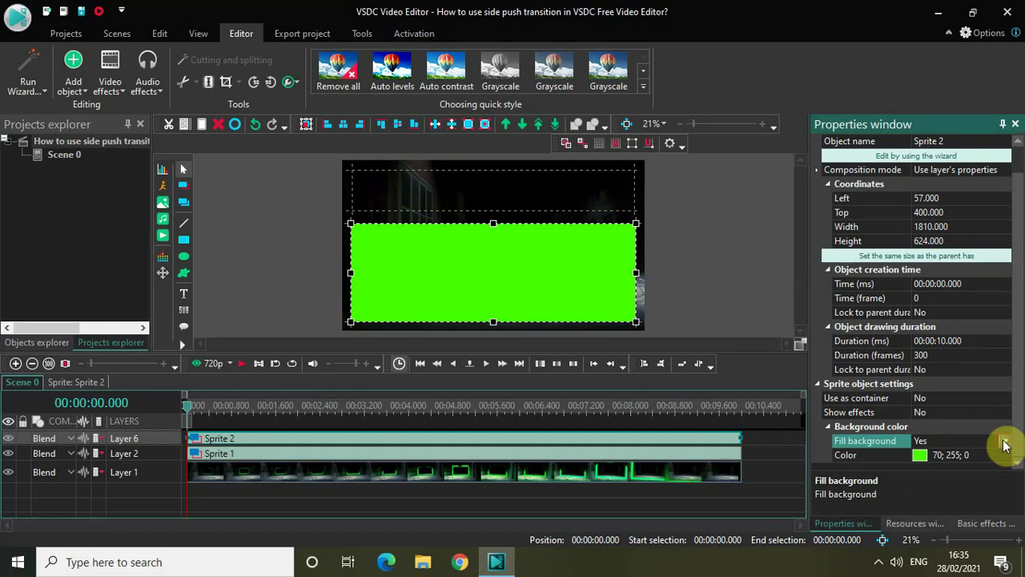
left_click(1005, 442)
left_click(966, 468)
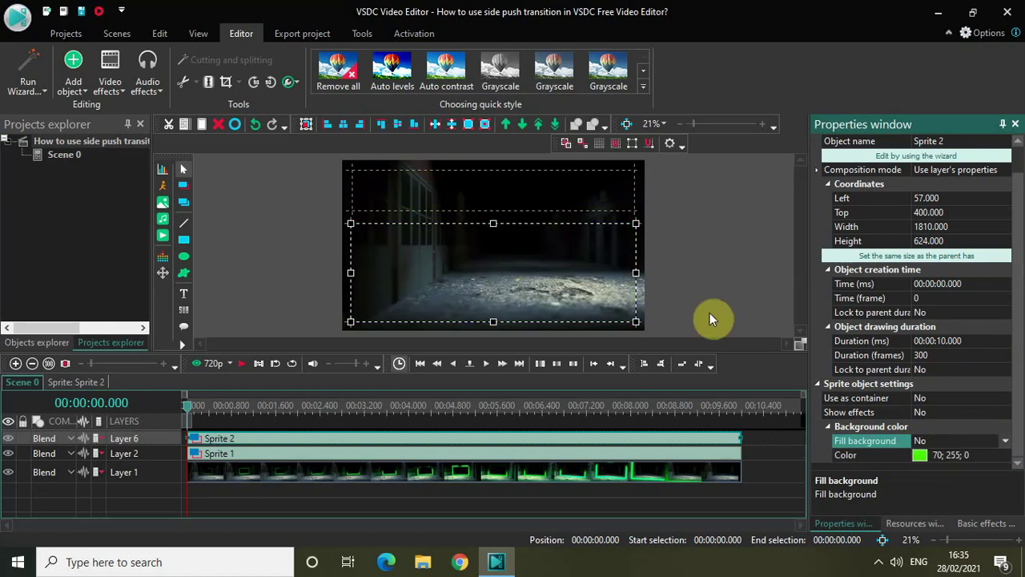
left_click(1005, 417)
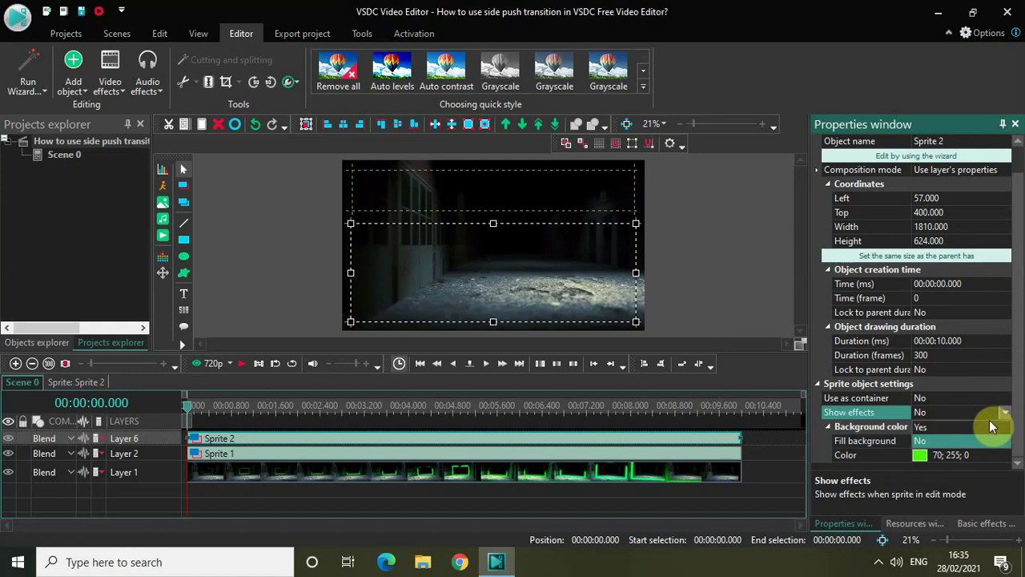
left_click(965, 425)
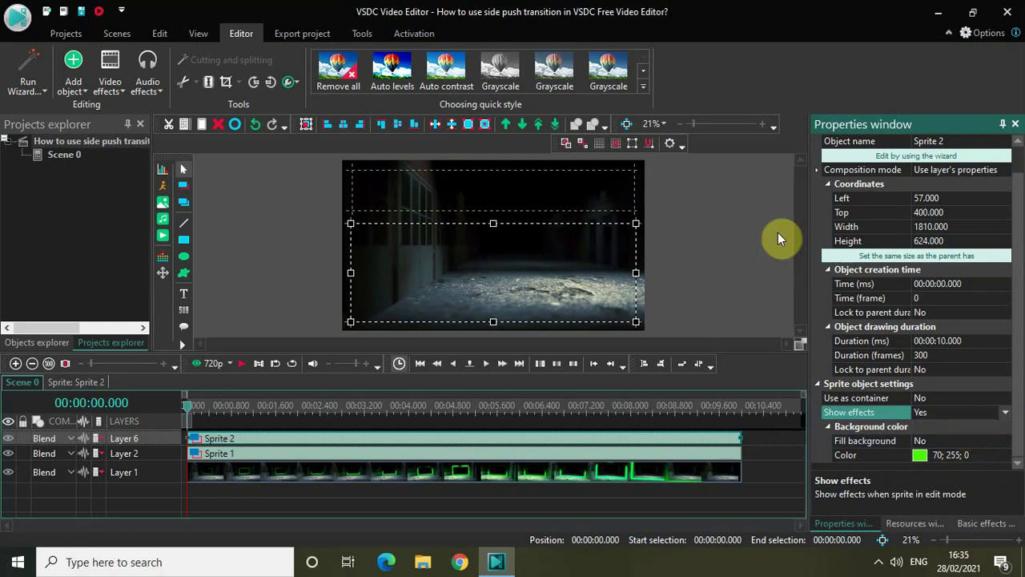
left_click(757, 202)
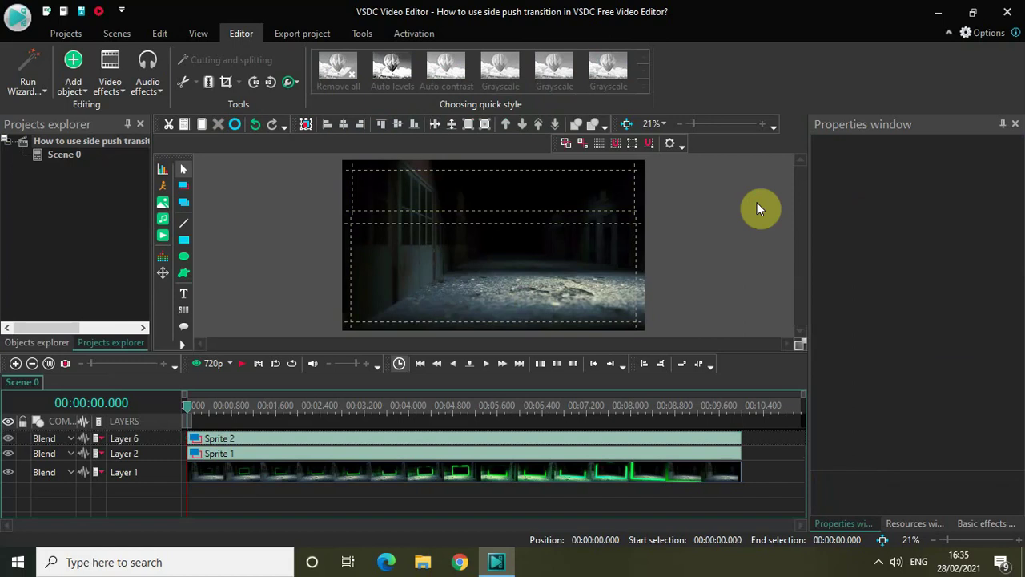
- Set the second sprite's drawing duration to 00:00:05.000
left_click(606, 440)
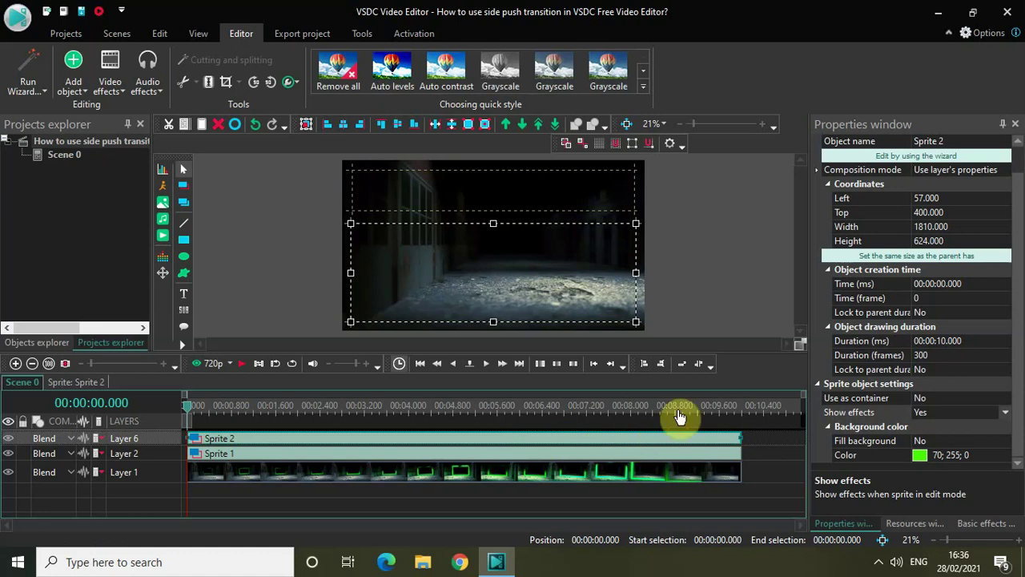
left_click(945, 342)
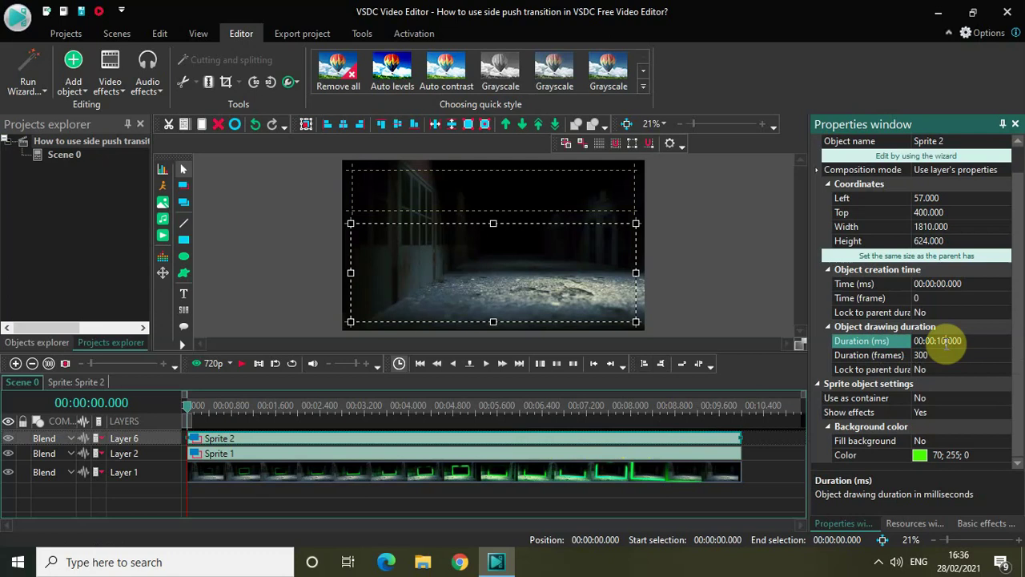
type("05")
key("Return")
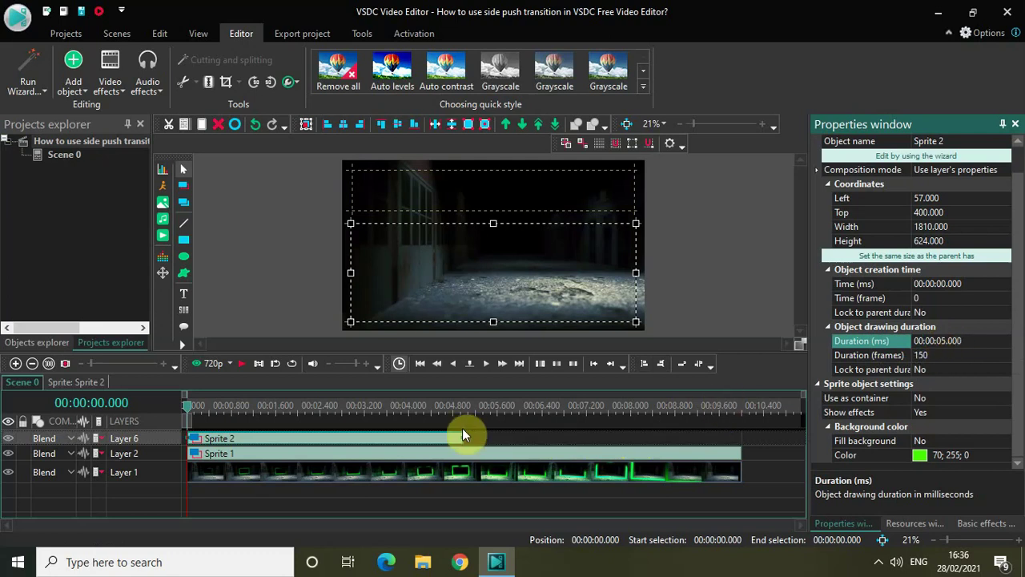
- Open the second sprite for editing and add the Cristiano Ronaldo image from the Downloads folder to it
double_click(359, 440)
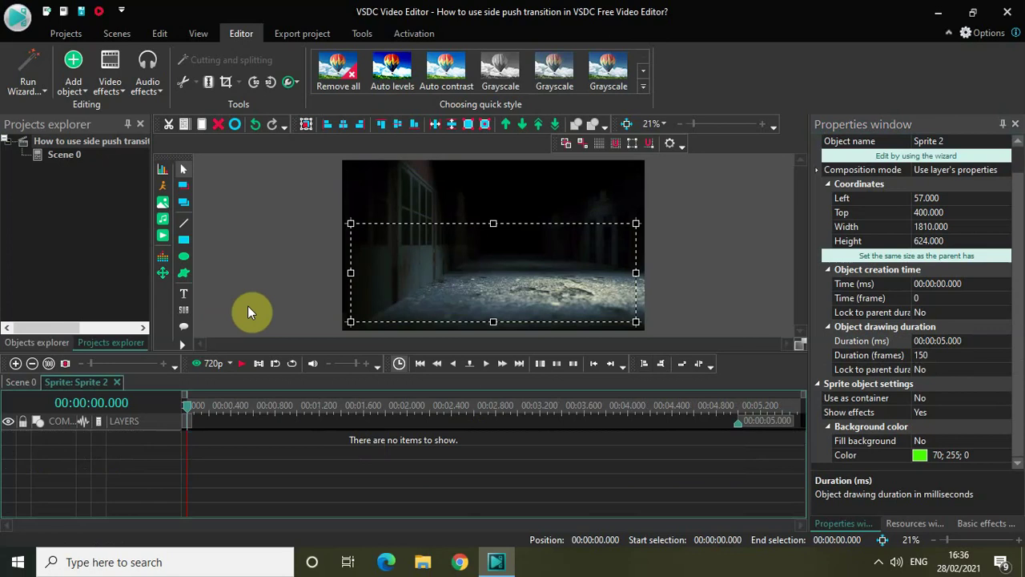
left_click(74, 81)
left_click(104, 312)
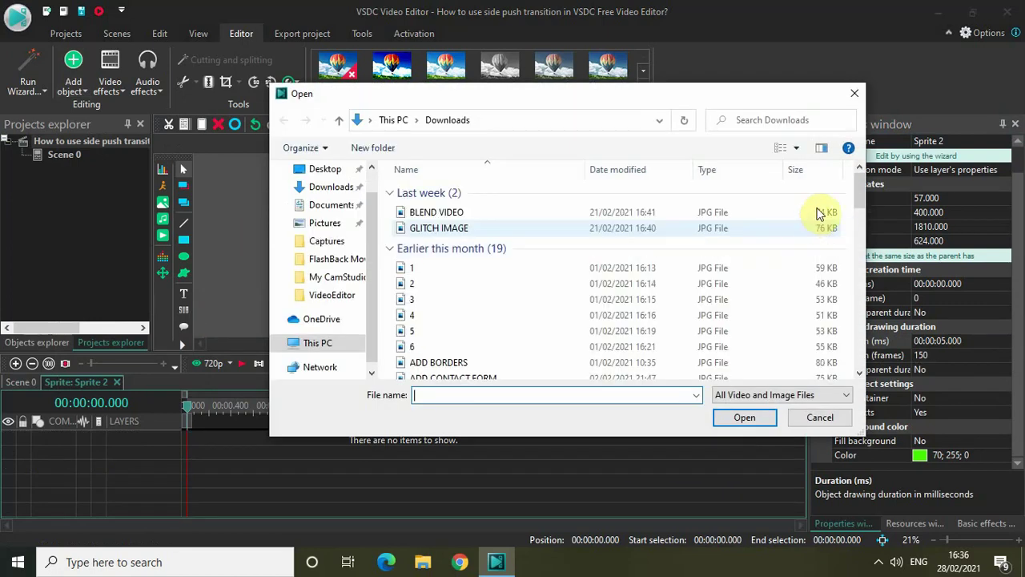
left_click_drag(863, 188, 869, 250)
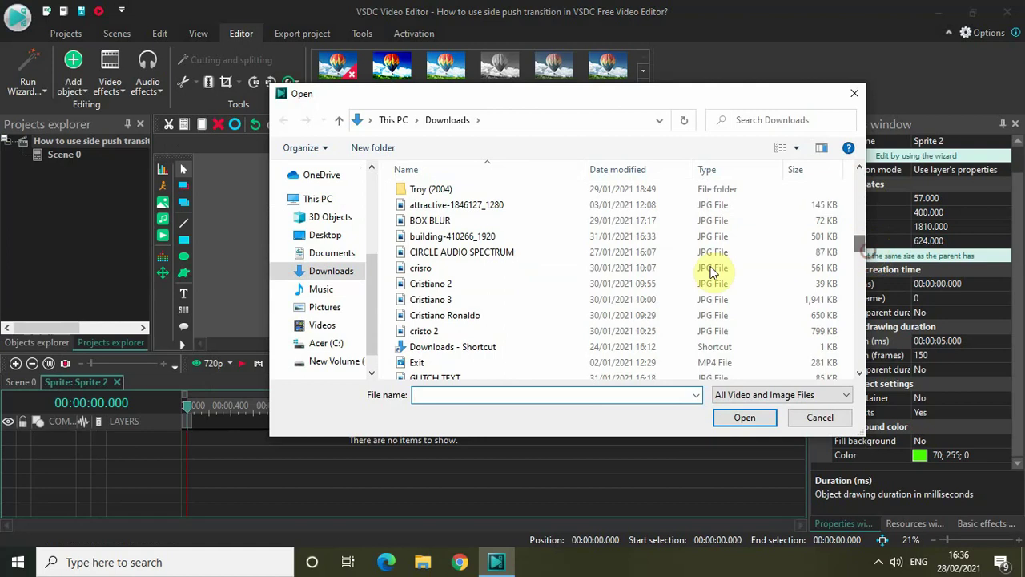
left_click(498, 317)
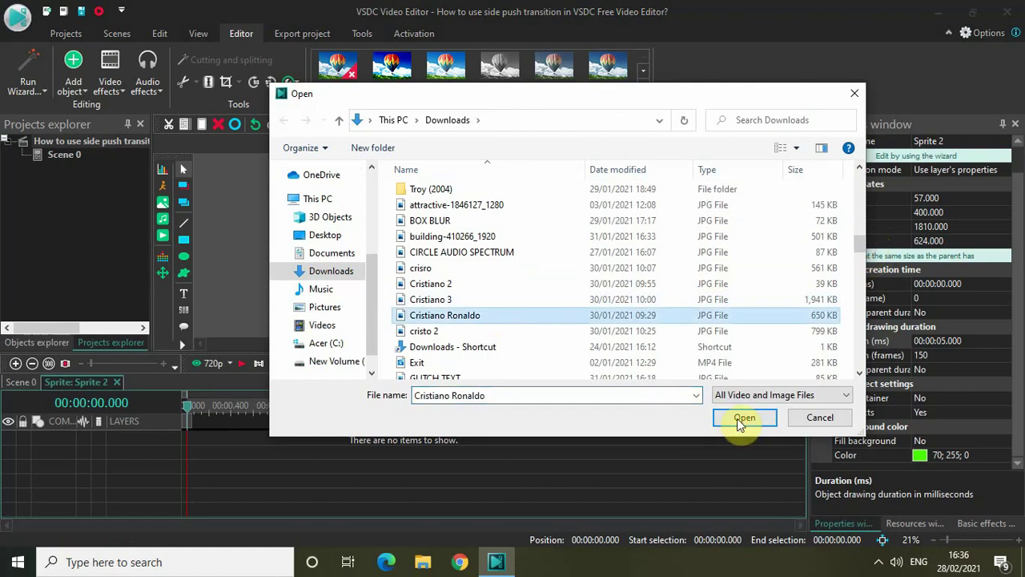
left_click(737, 418)
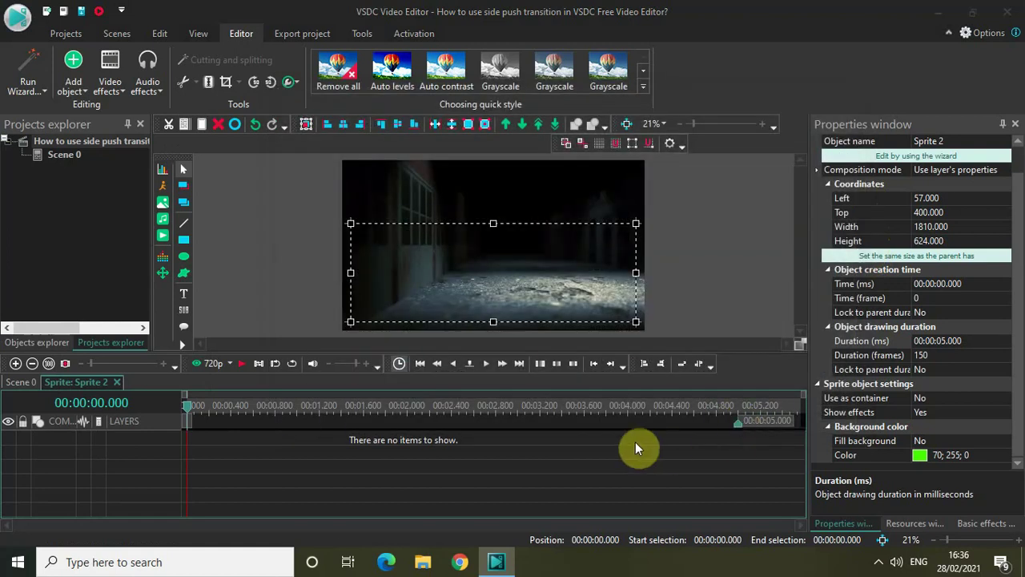
left_click(648, 350)
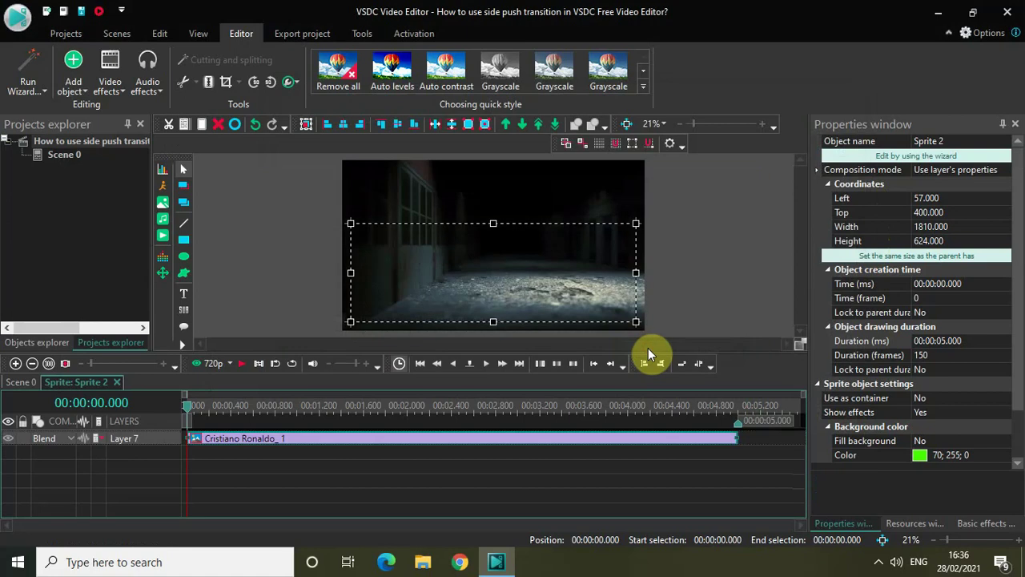
left_click(567, 476)
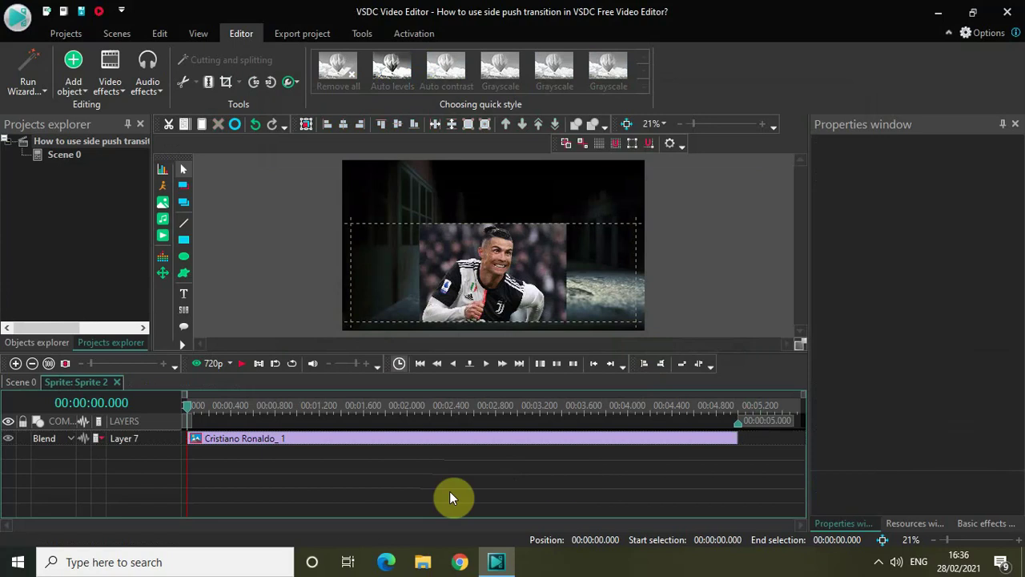
- Add a Push transition at the end of the second sprite's timeline and set its mode to Top to bottom
left_click(110, 64)
mouse_move(162, 250)
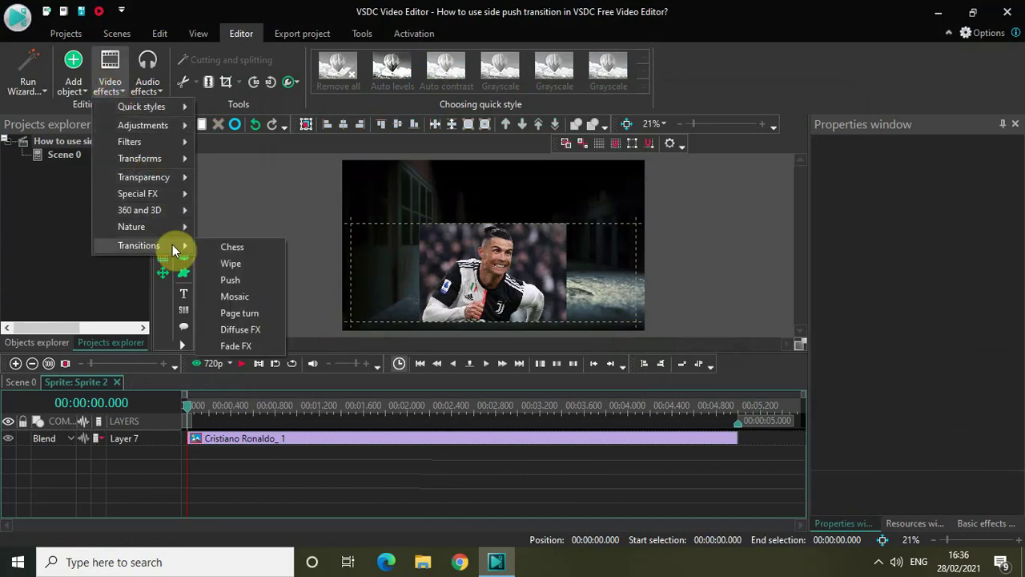
left_click(233, 274)
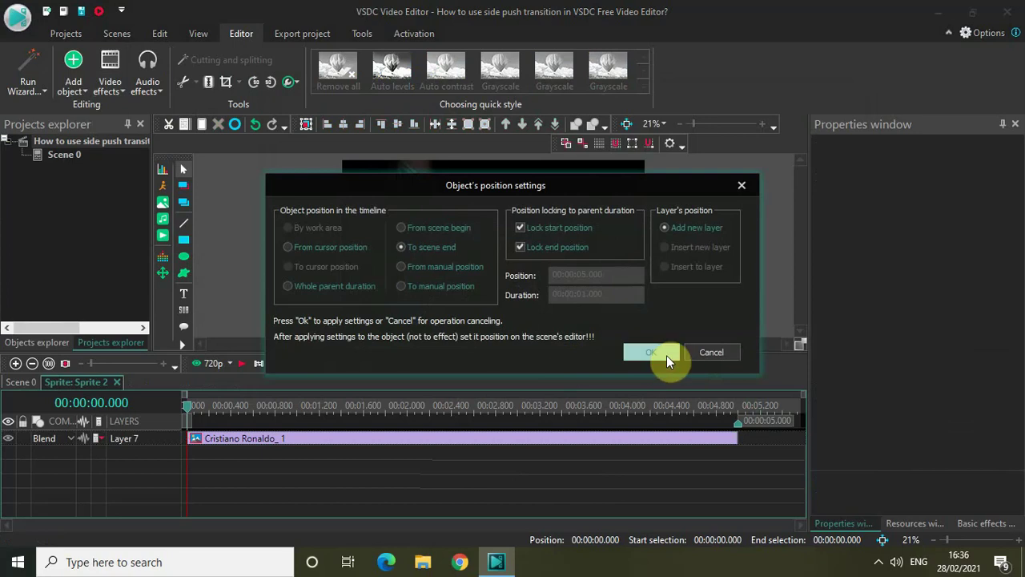
left_click(653, 352)
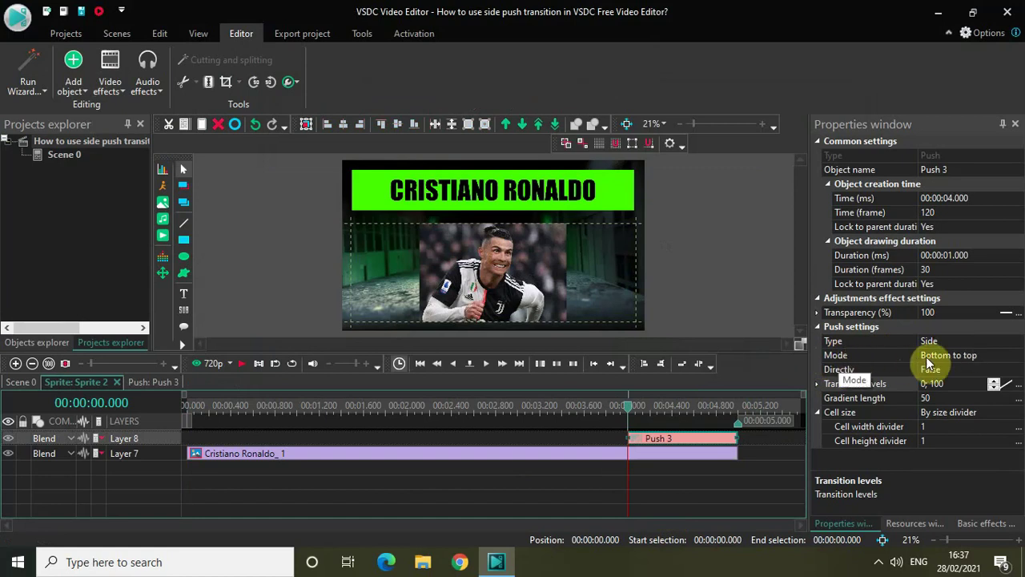
left_click(1019, 355)
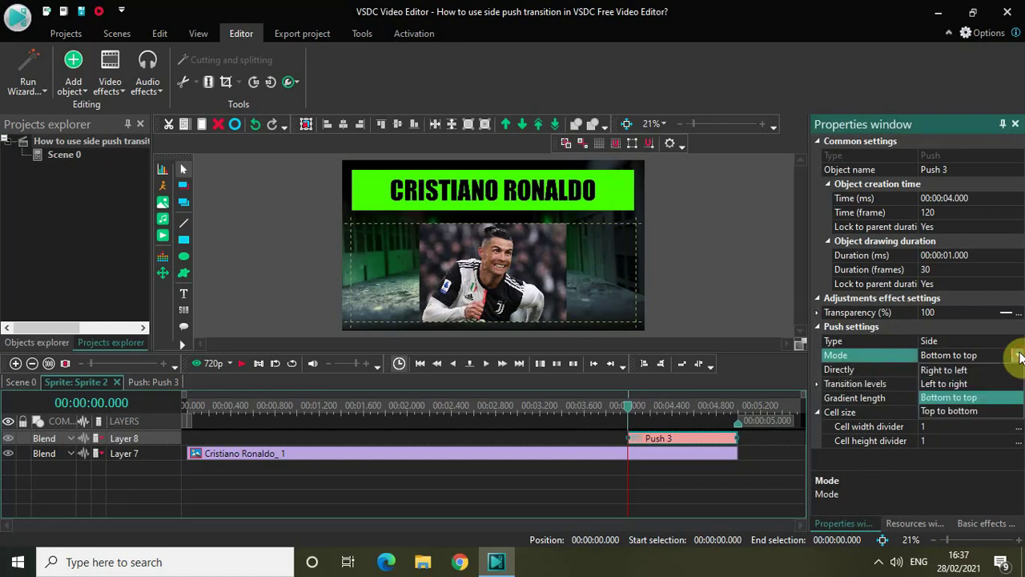
left_click(970, 409)
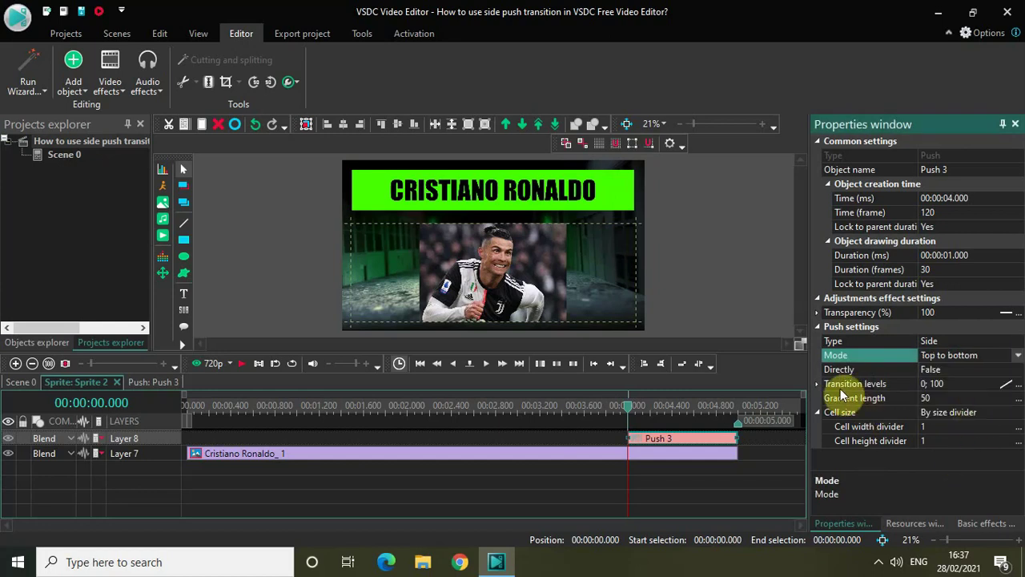
- Set the push transition's levels to 100; 0 and move it to the start of the sprite's timeline
left_click(956, 383)
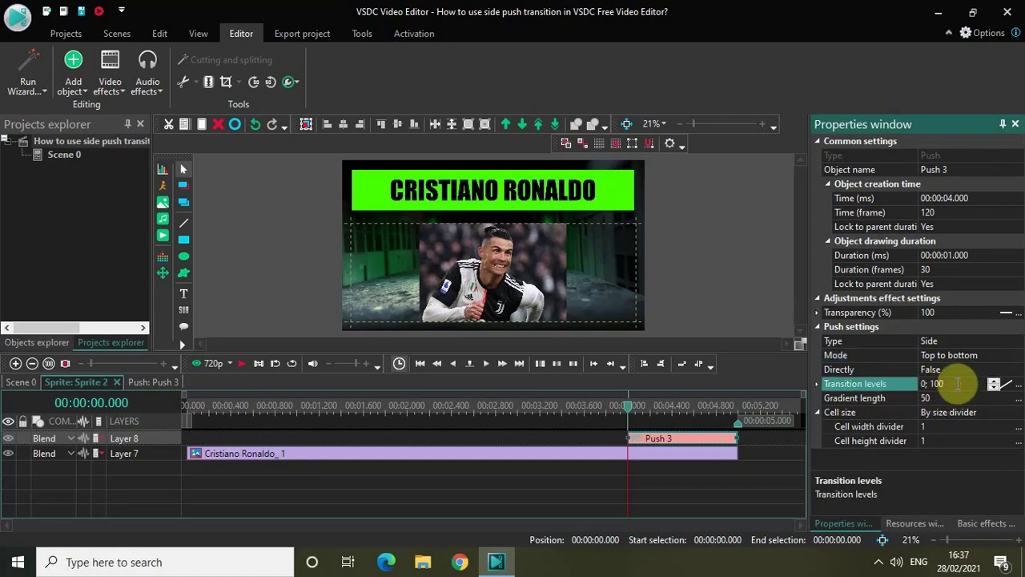
key("Home")
key("Delete")
key("Delete")
key("Delete")
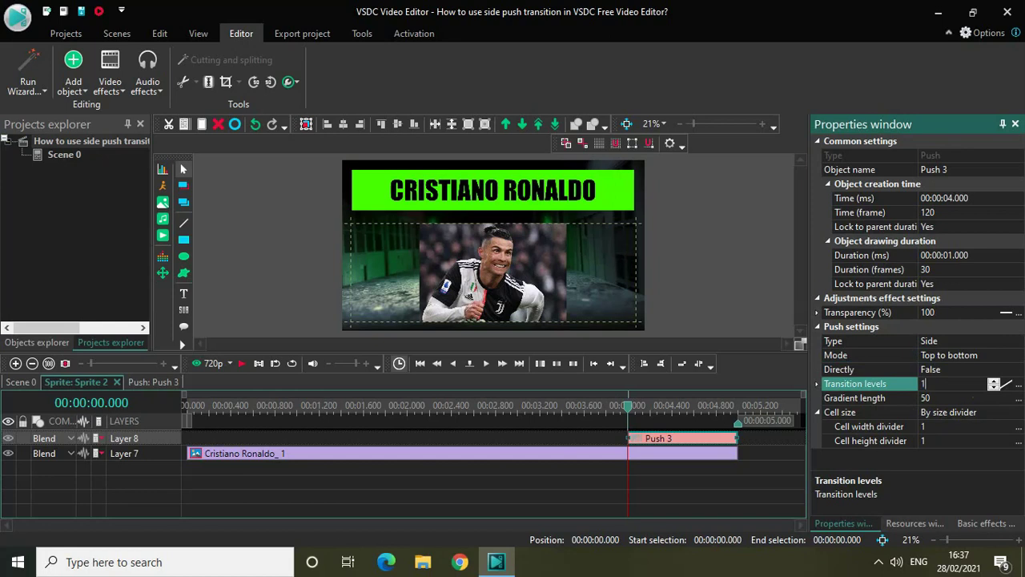
type(";0")
key("Return")
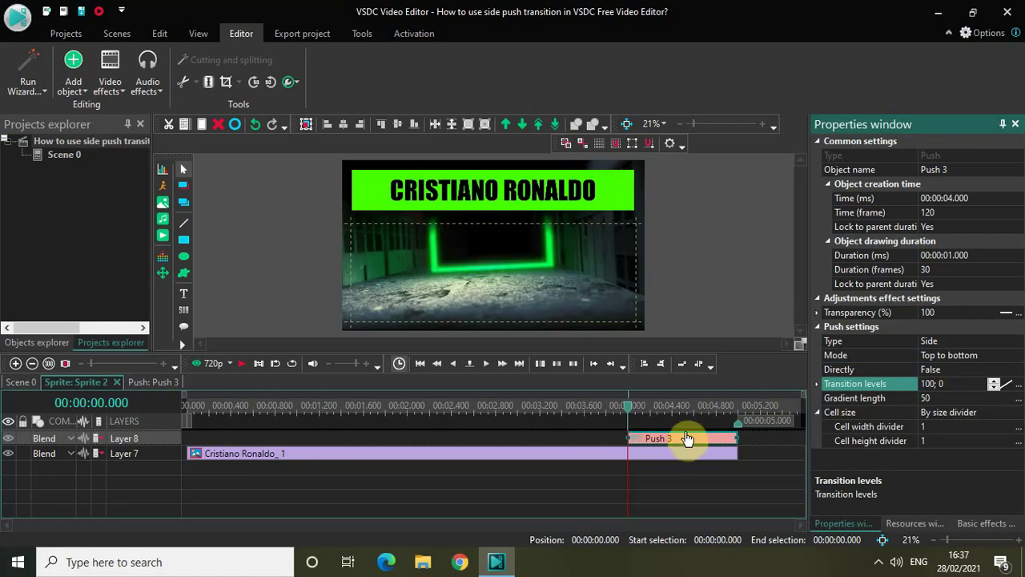
left_click_drag(687, 438, 185, 427)
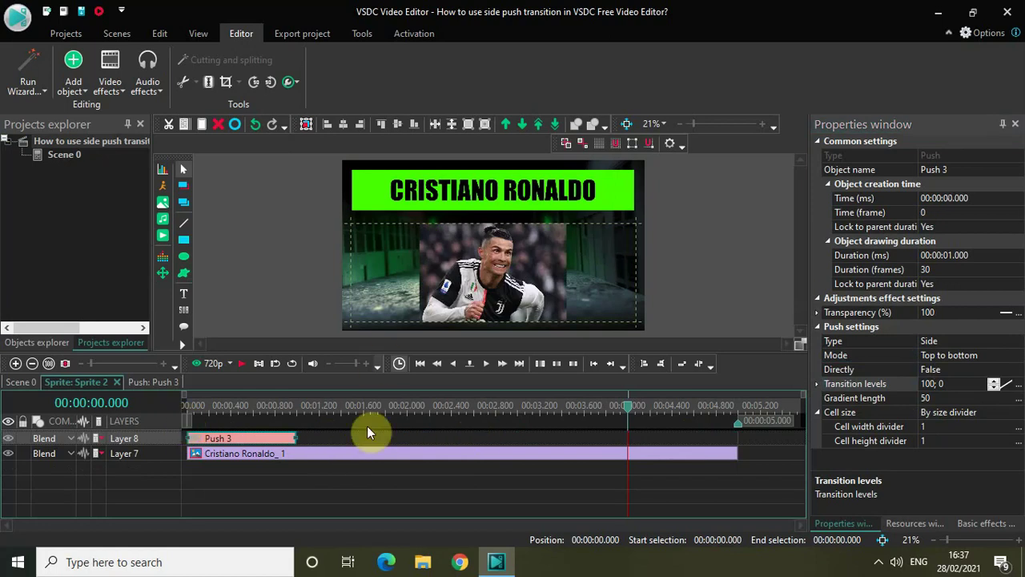
left_click(377, 491)
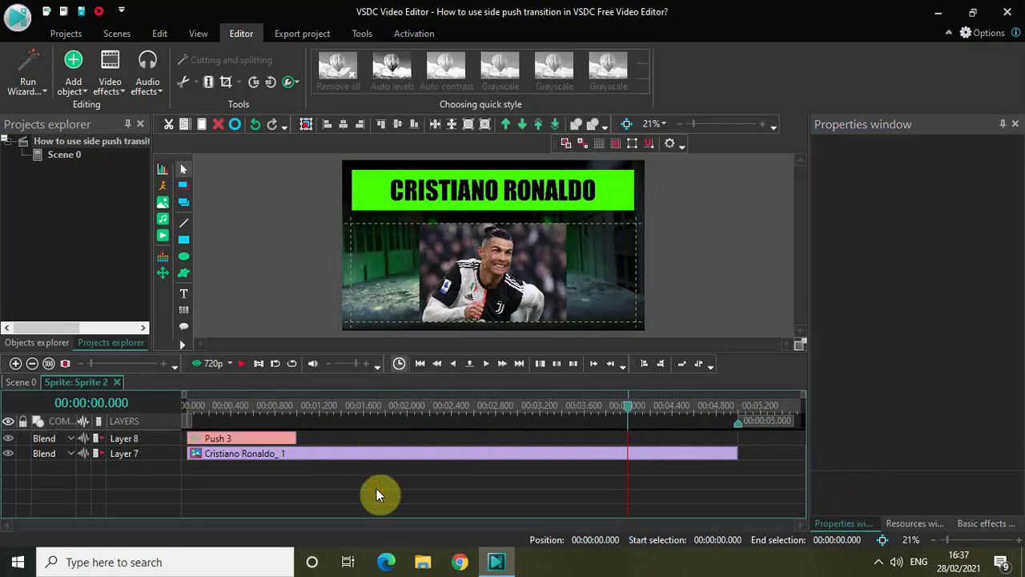
- Add another Push transition on a new layer at the end of the second sprite's timeline
left_click(109, 82)
mouse_move(180, 248)
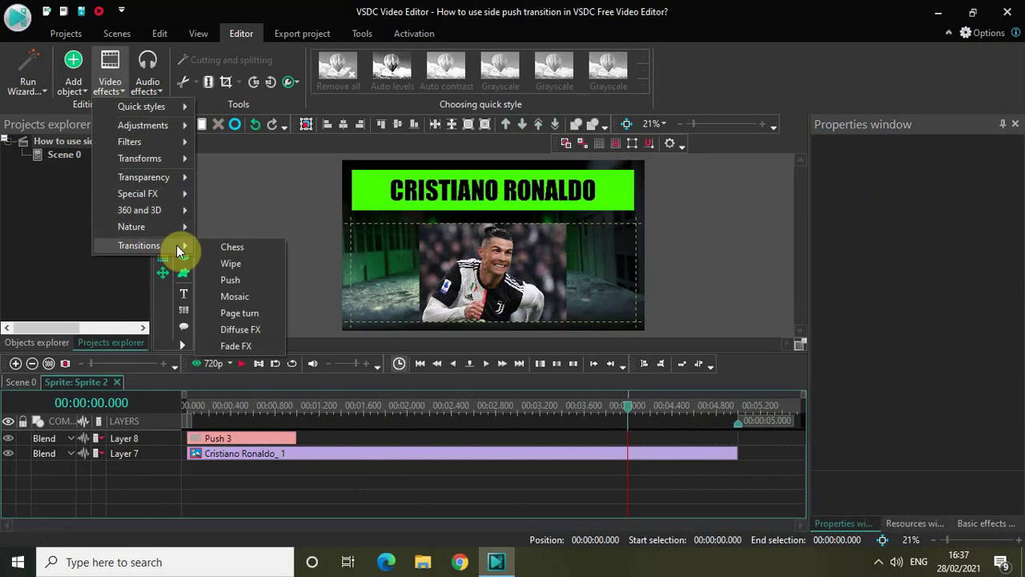
left_click(240, 277)
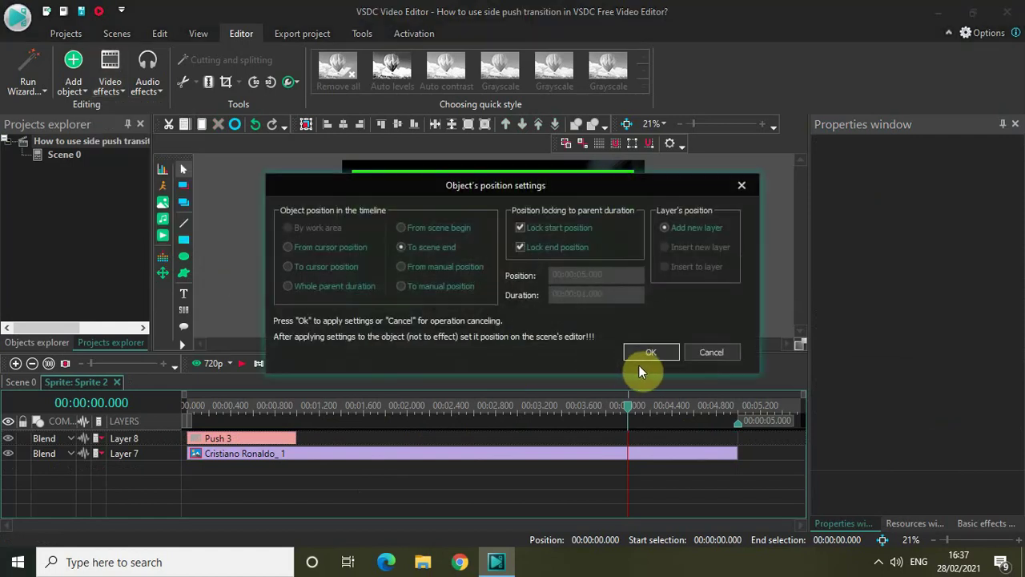
left_click(645, 349)
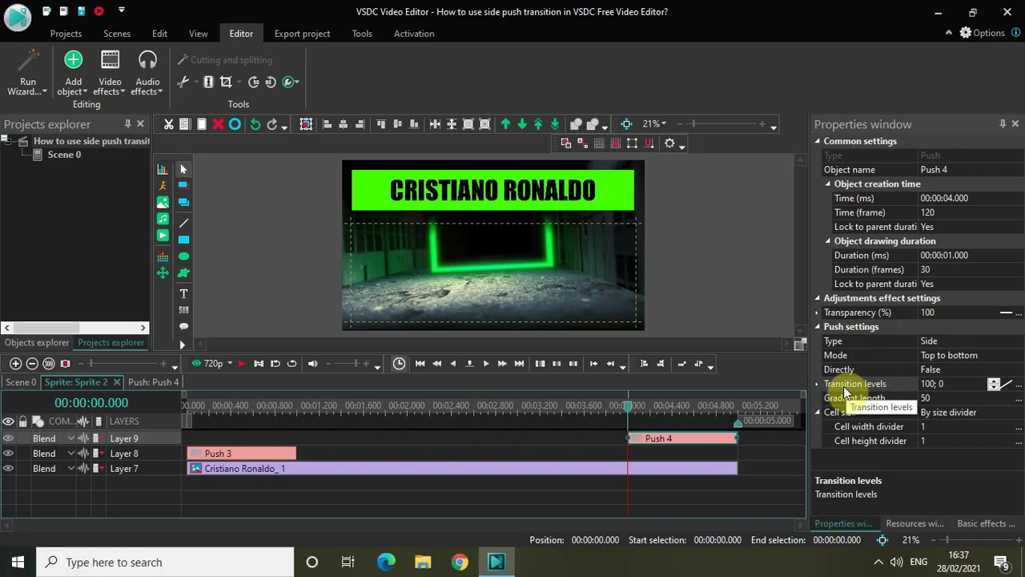
- Set the end push transition's levels to 0; 100 and place it on the same layer as the opening push
left_click(952, 386)
key("ctrl+a")
key("BackSpace")
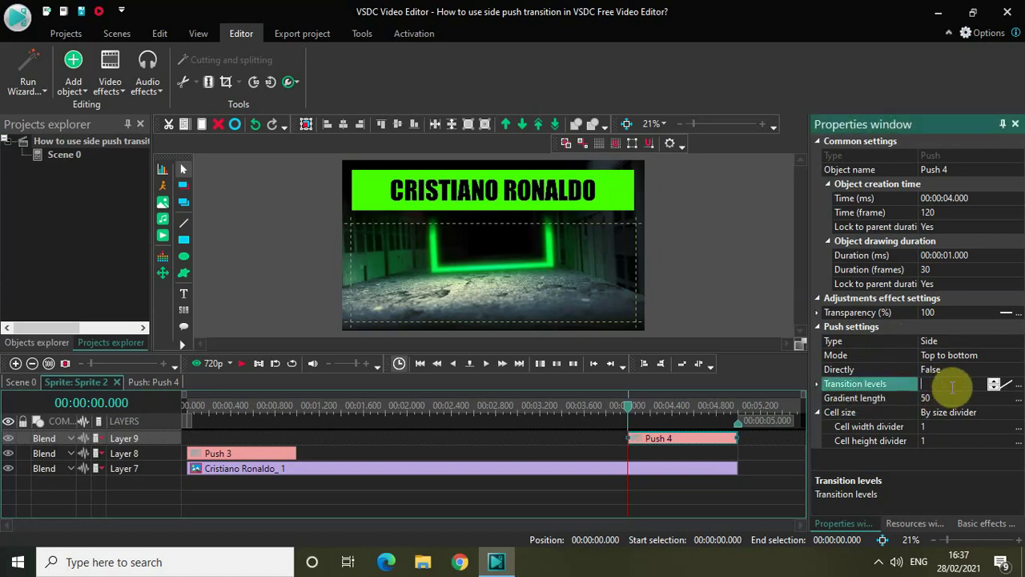
type("0")
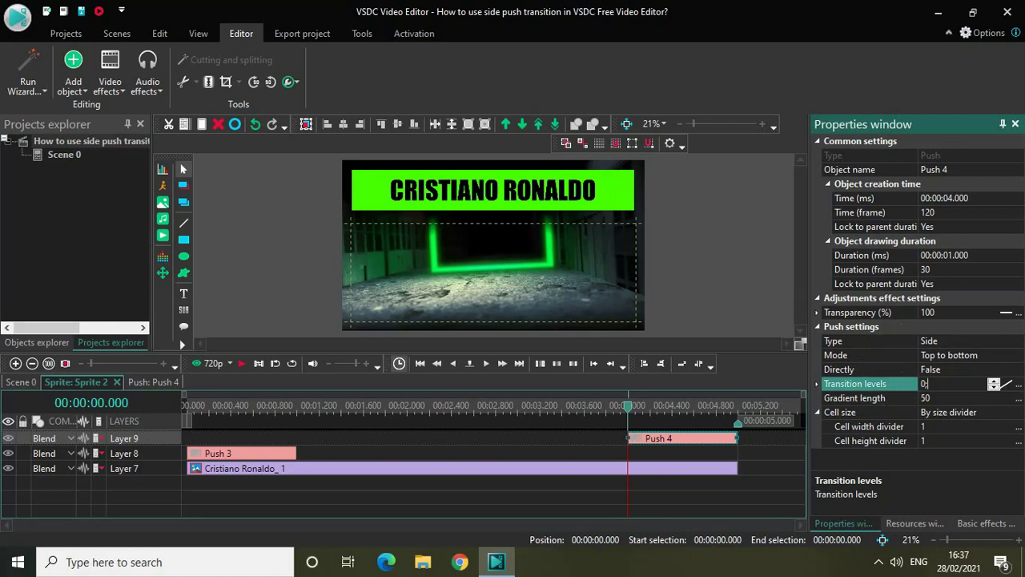
type("; 100")
key("Return")
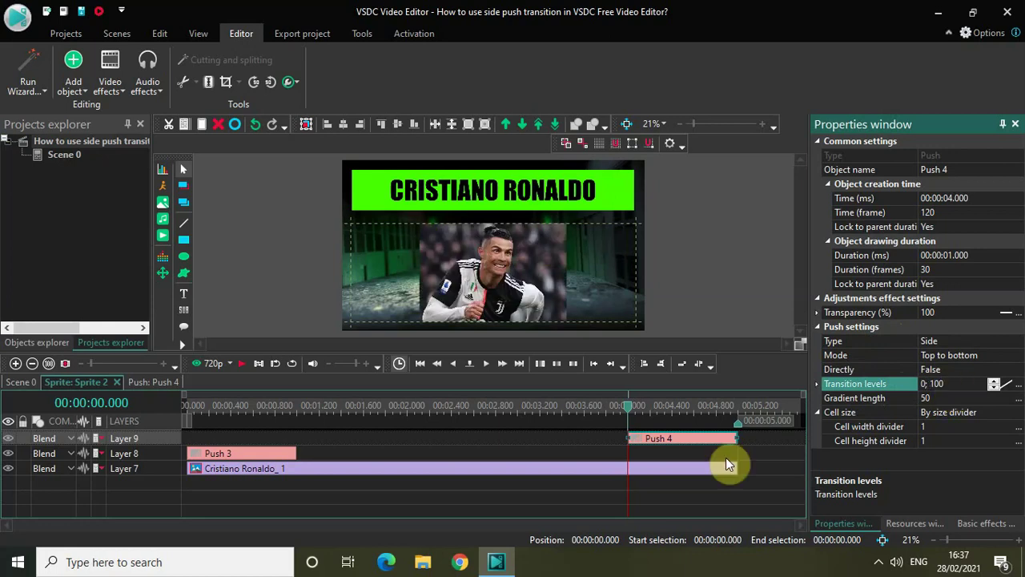
left_click_drag(677, 445, 678, 462)
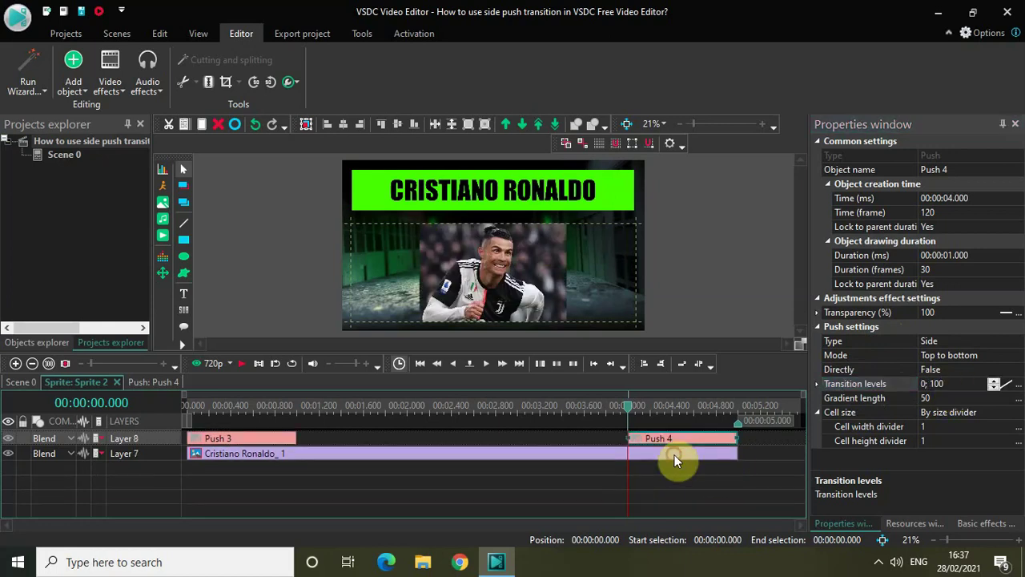
- Return to the main scene and play it from the start to check the banner and image push transitions
left_click(37, 380)
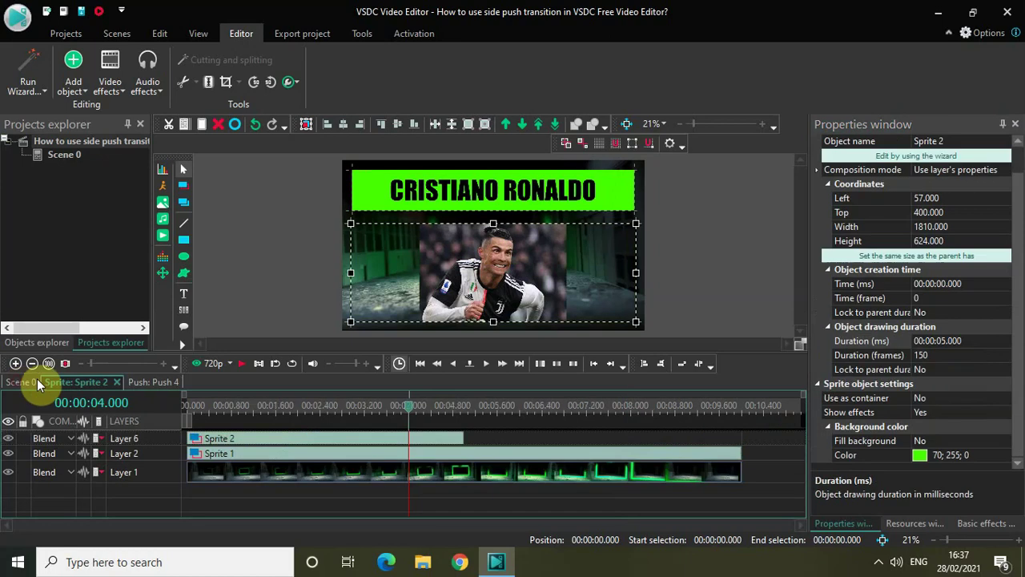
left_click(185, 405)
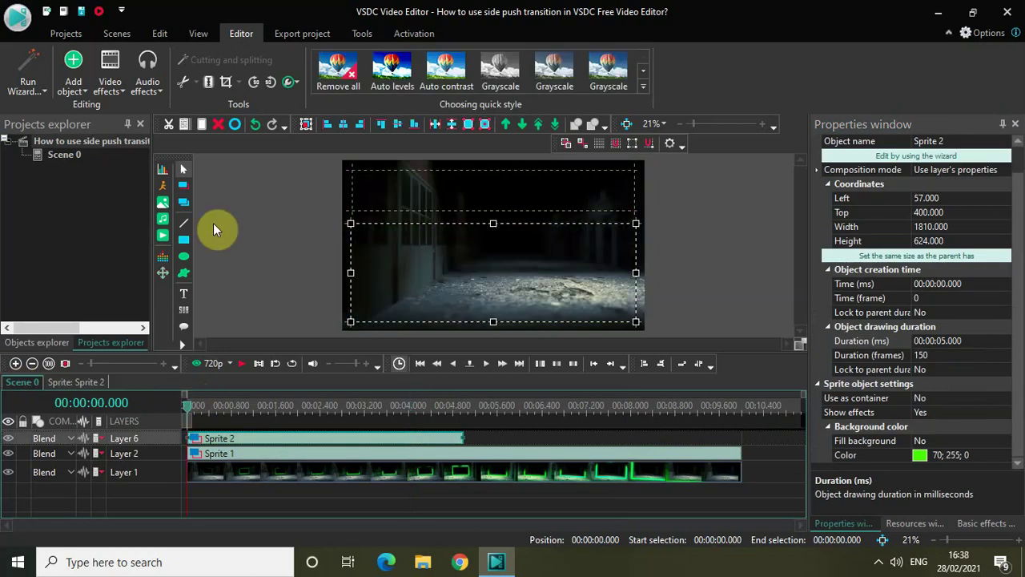
key("space")
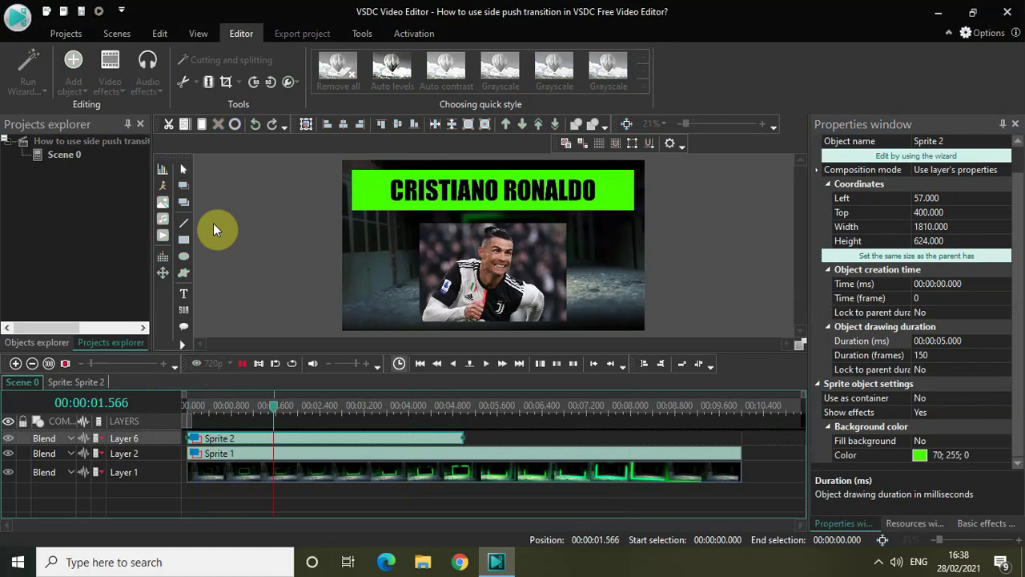
key("space")
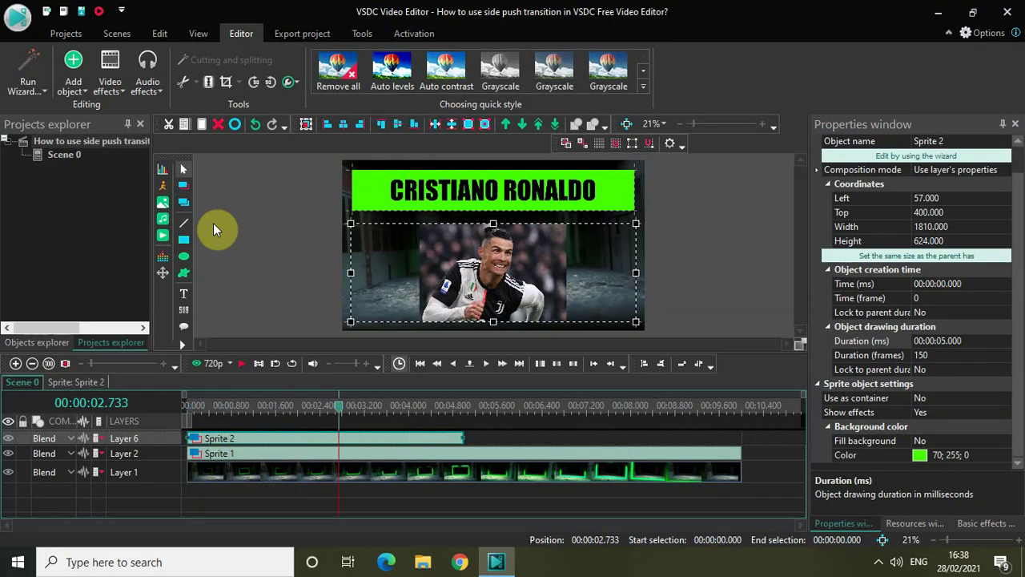
left_click(338, 410)
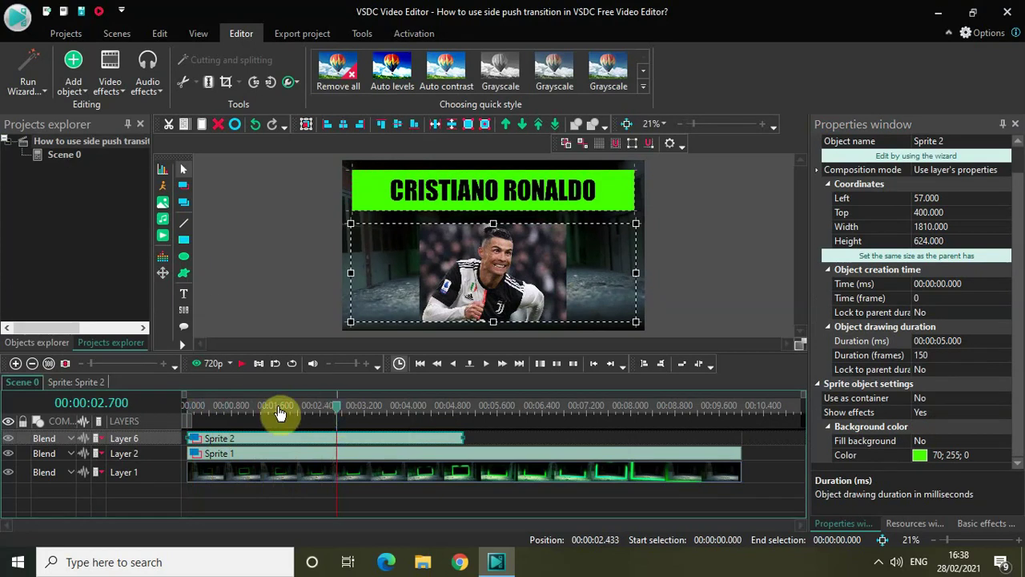
left_click(192, 412)
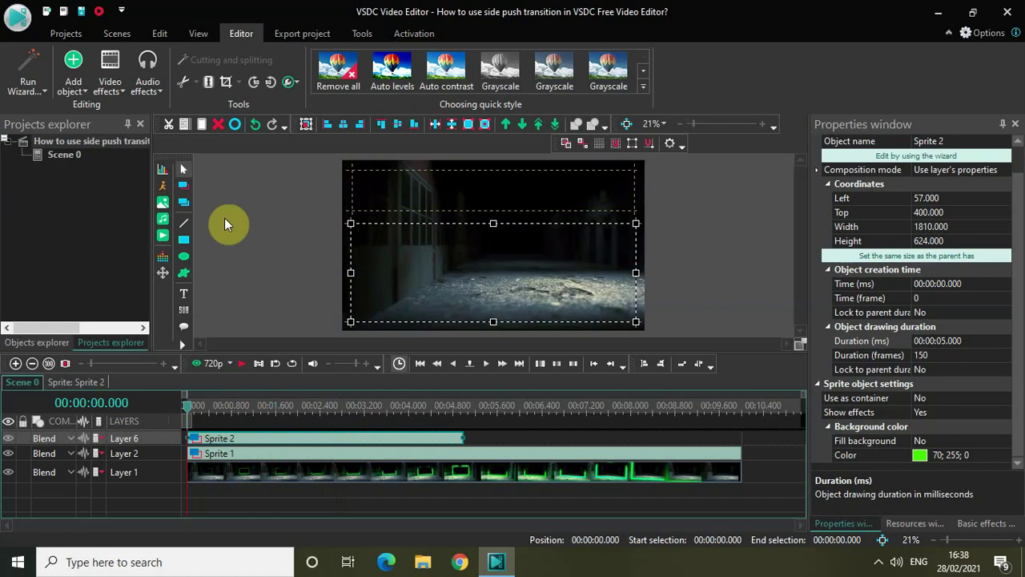
key("space")
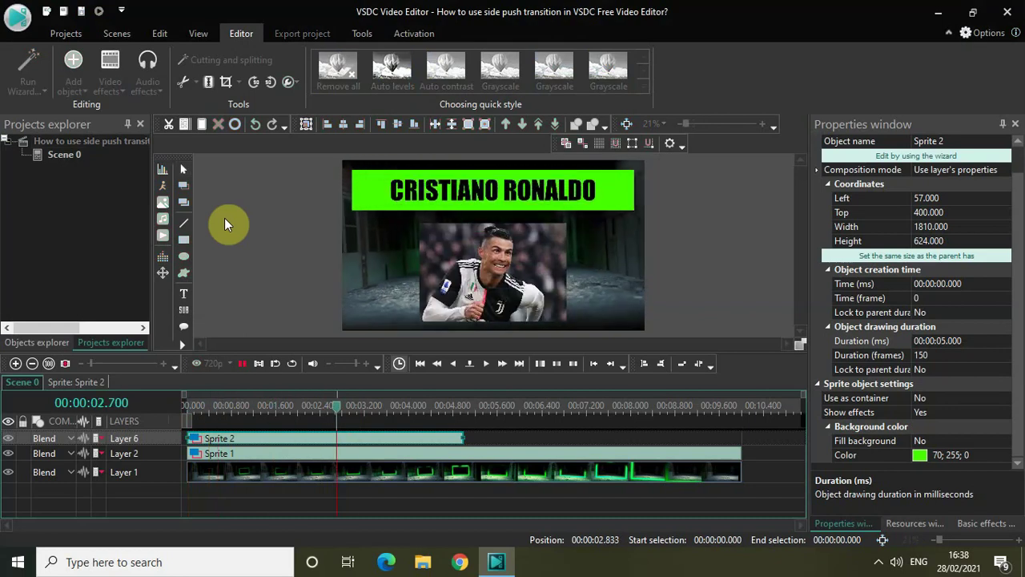
key("space")
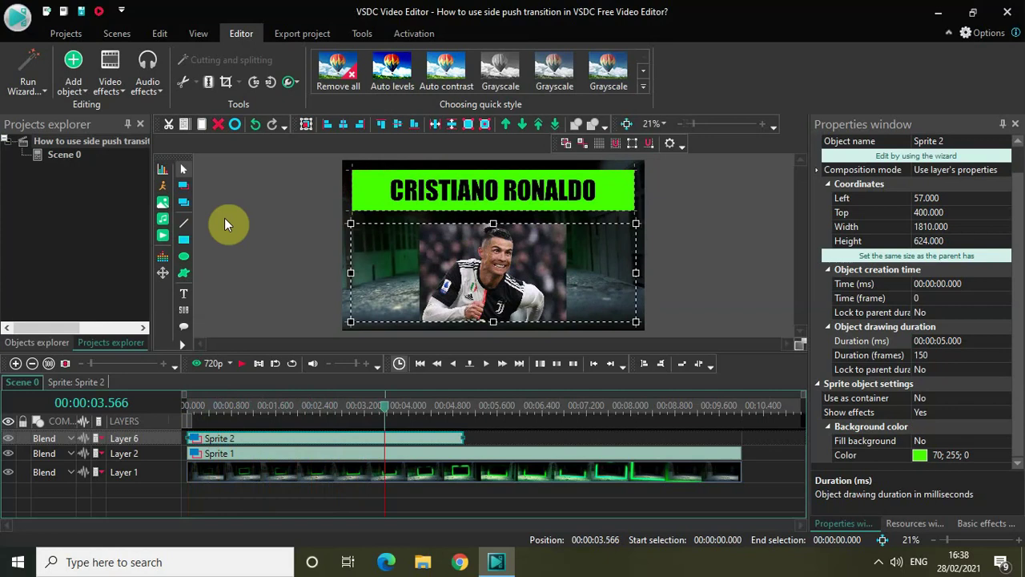
key("space")
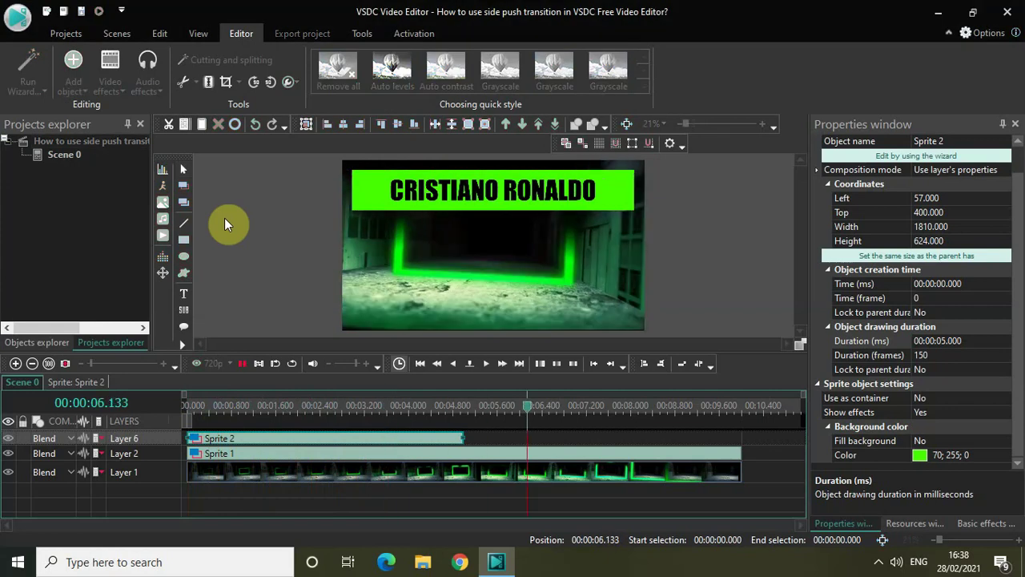
key("space")
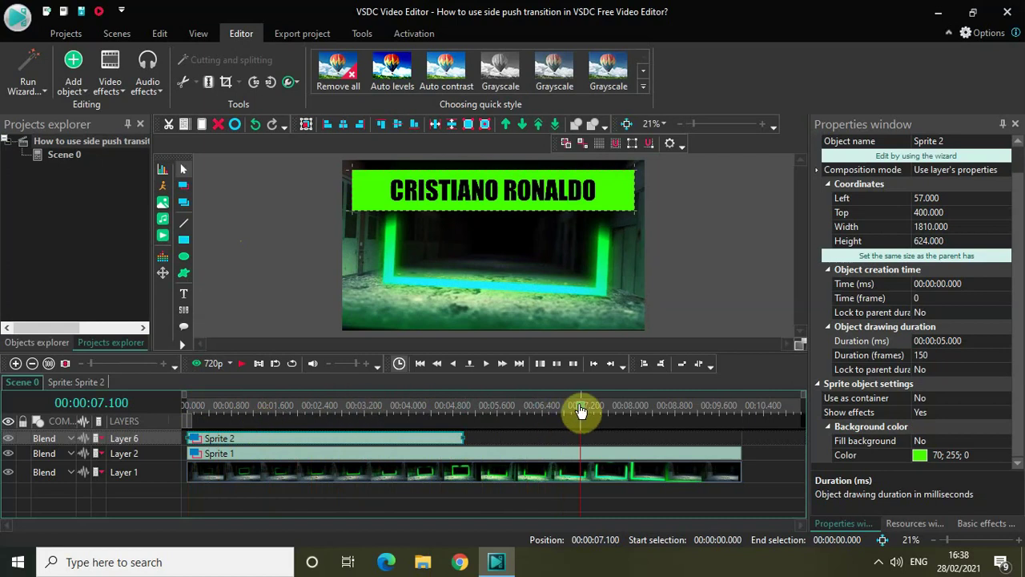
- Add a third sprite starting at 00:00:05.000 and draw it below the banner, about 1805 wide and 638 high
left_click_drag(583, 410, 469, 411)
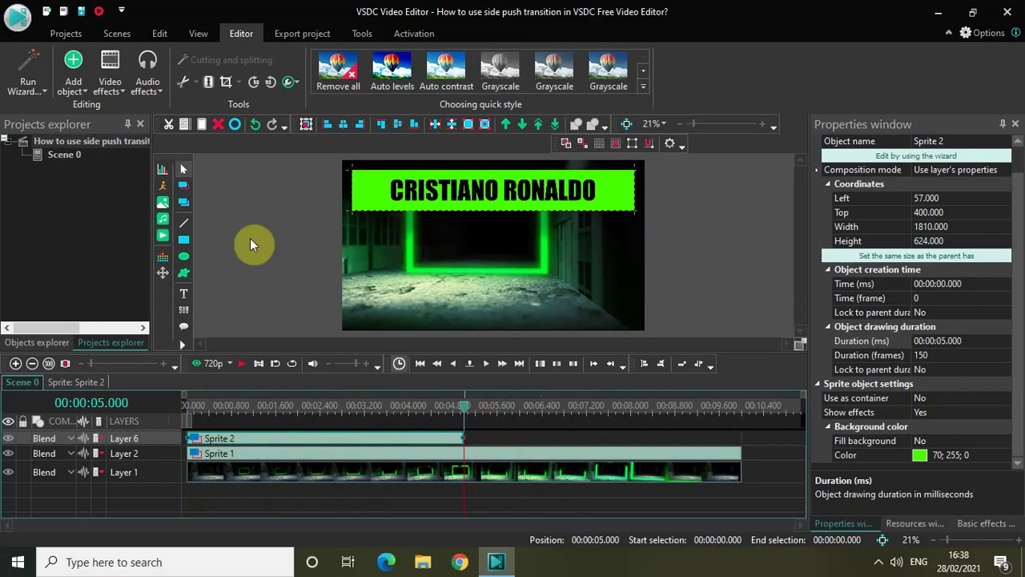
left_click(69, 79)
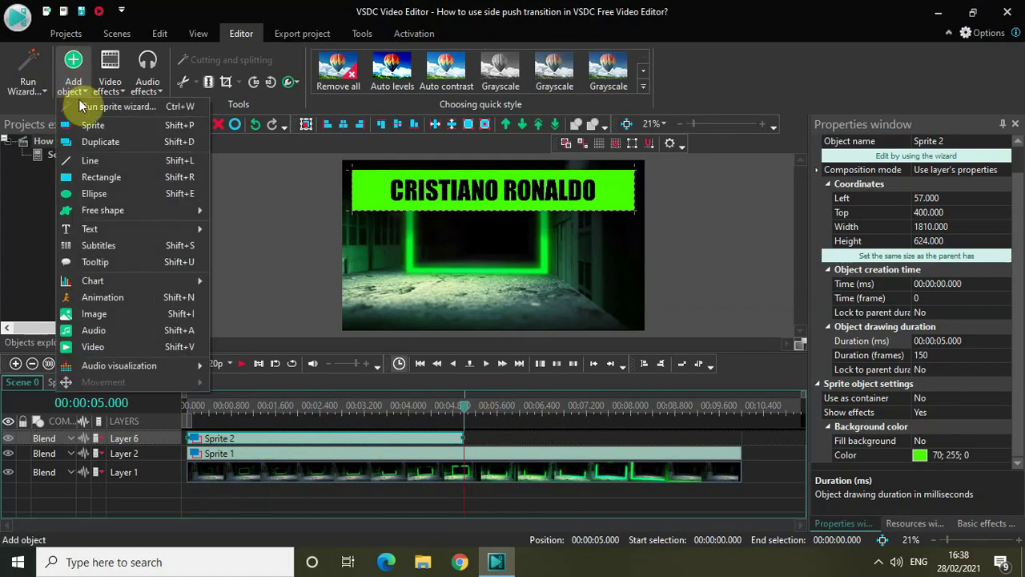
left_click(99, 125)
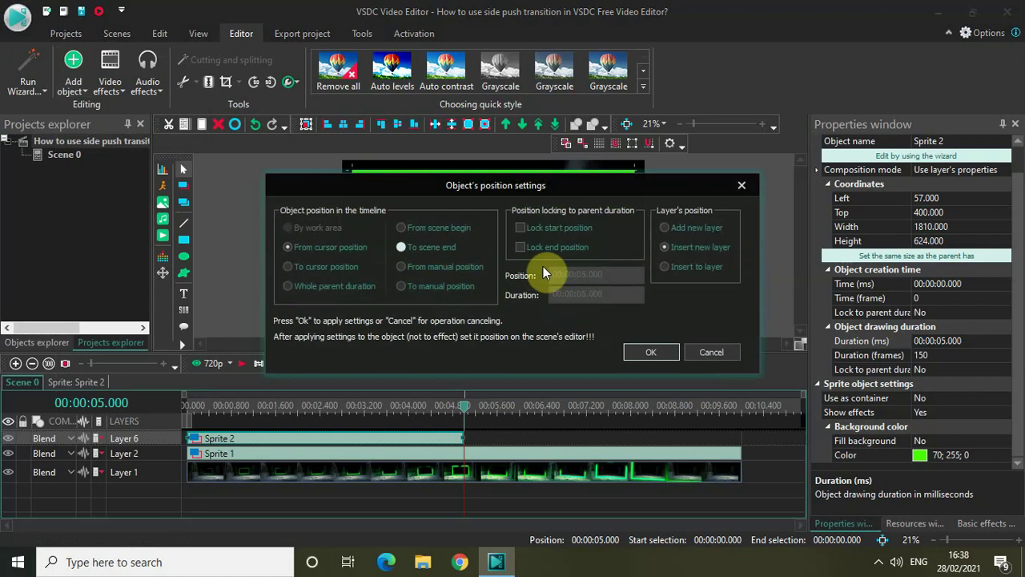
left_click(648, 353)
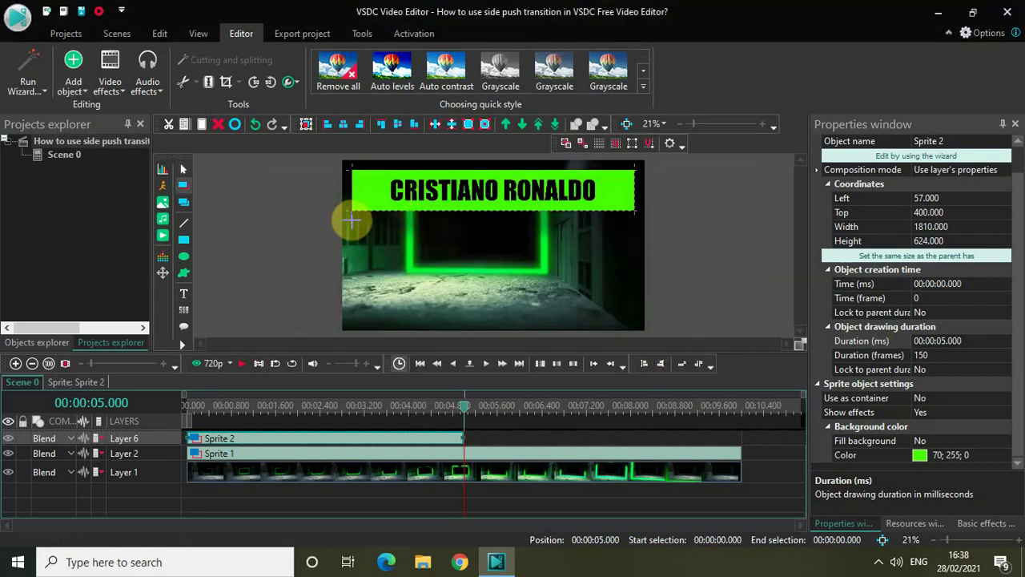
left_click_drag(352, 220, 637, 322)
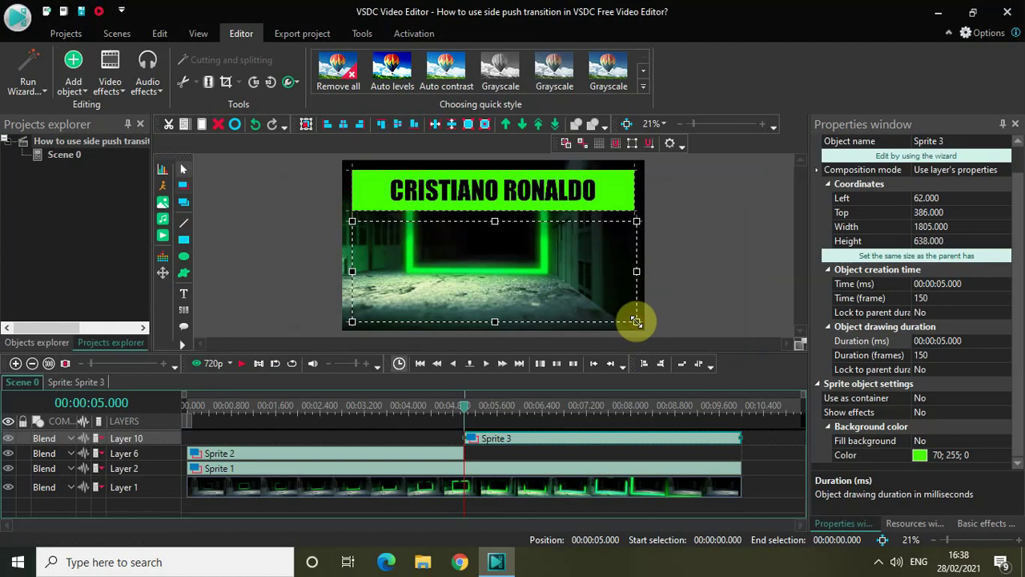
- Set the third sprite's Show effects option to Yes and move it onto the second sprite's layer
left_click(1001, 414)
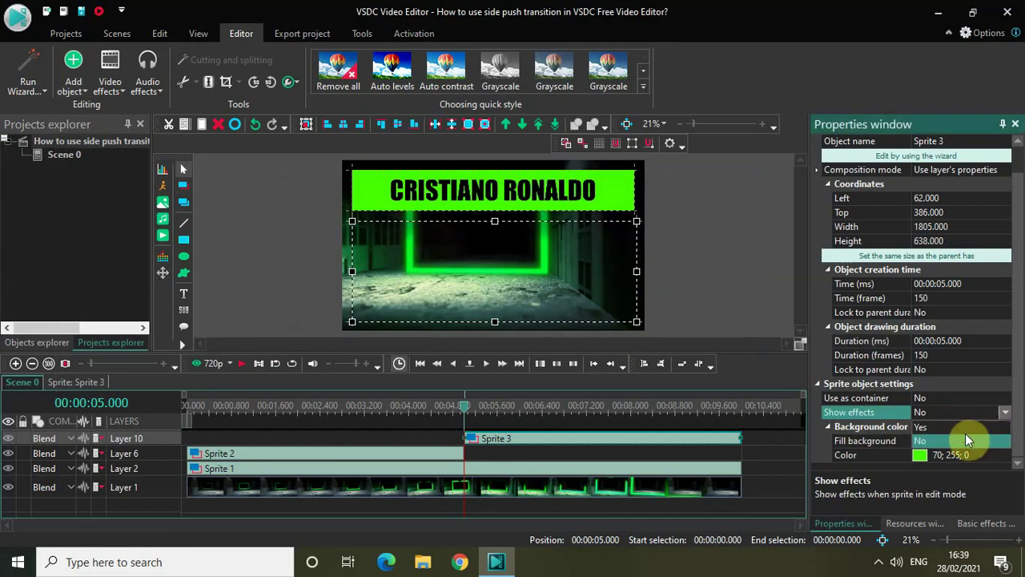
left_click(962, 427)
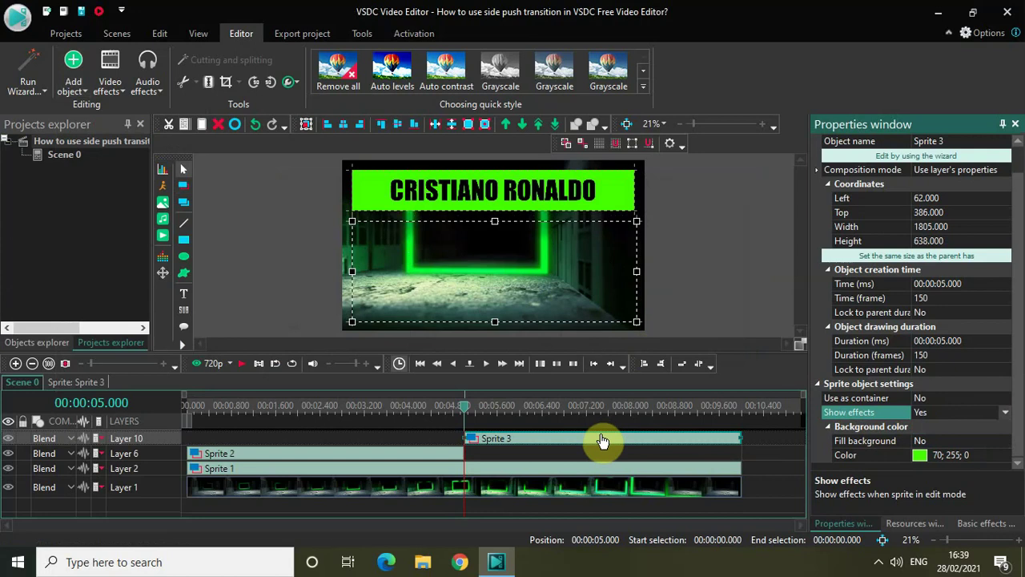
left_click_drag(602, 437, 602, 448)
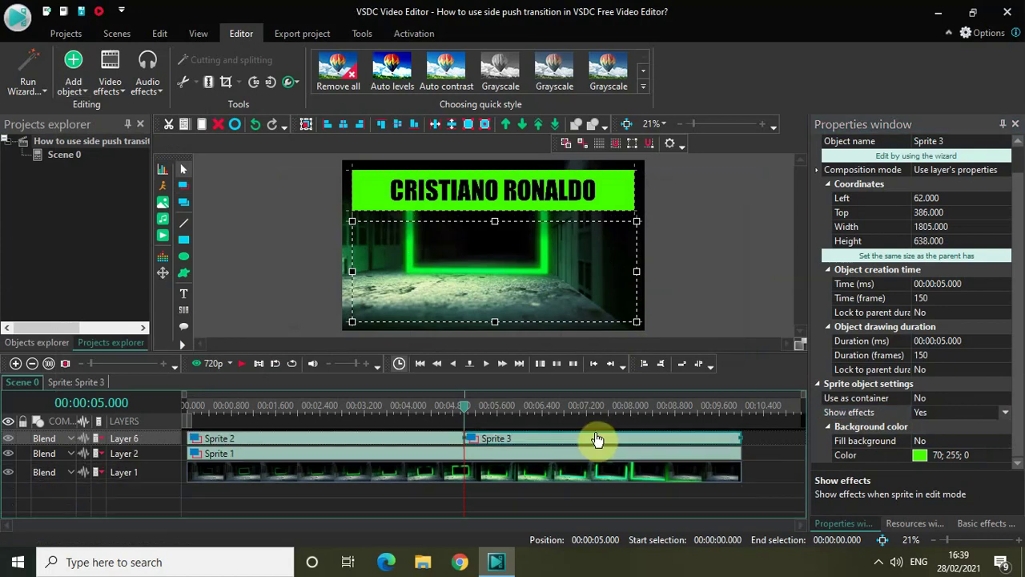
- Open the third sprite for editing and insert the image Cristiano 2 from the cursor position on a new layer
double_click(597, 440)
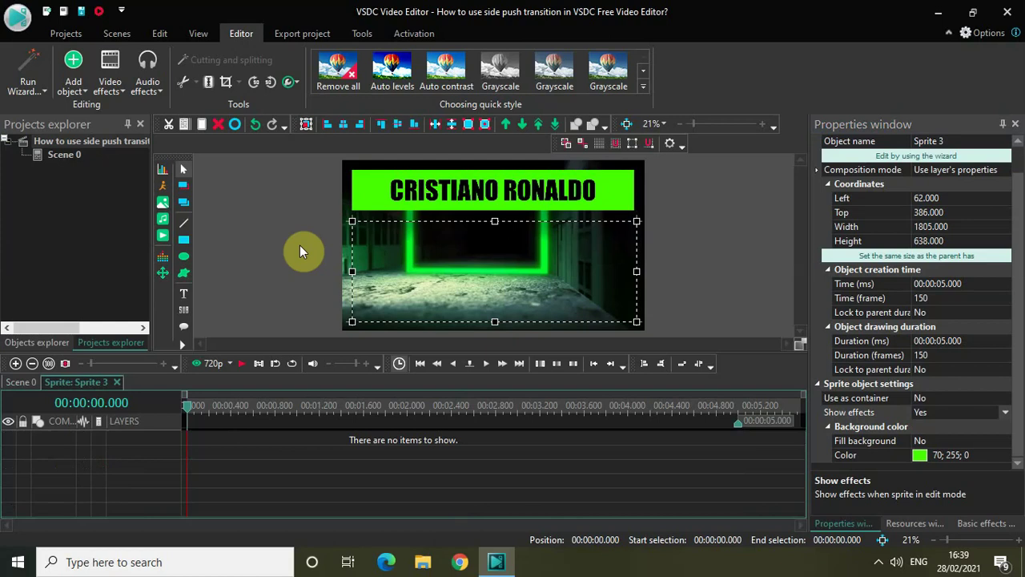
left_click(75, 86)
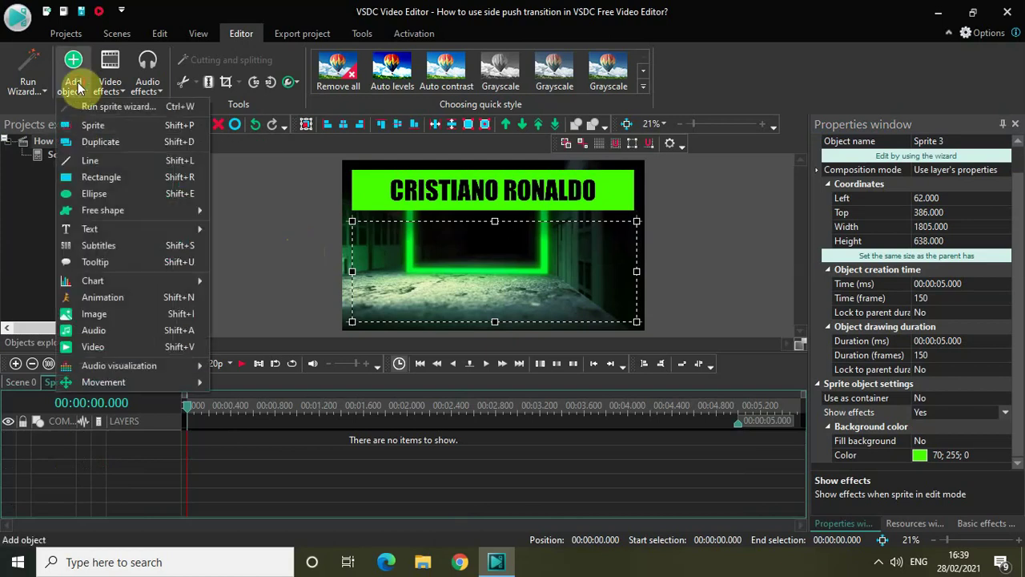
left_click(112, 314)
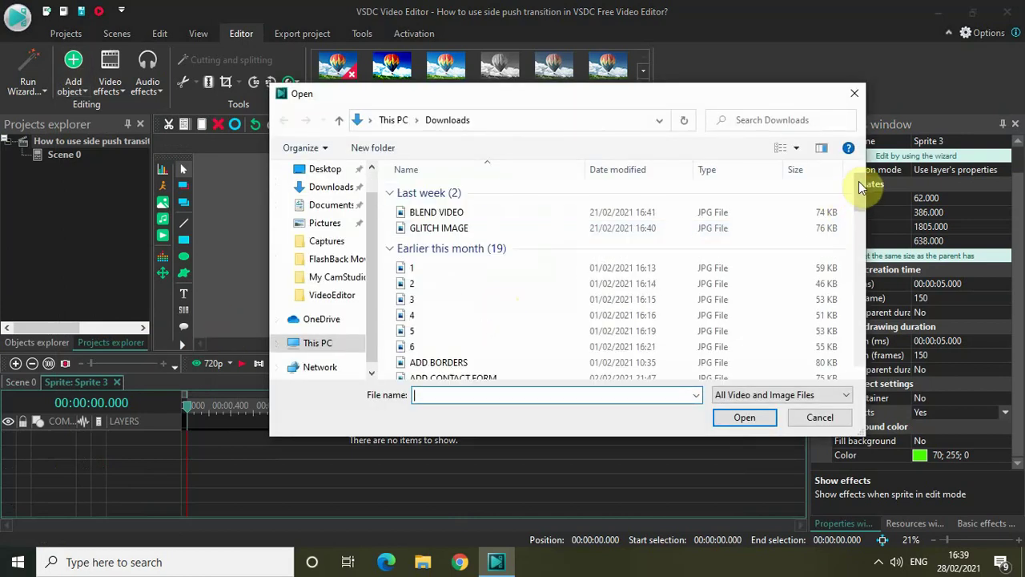
left_click_drag(859, 181, 864, 249)
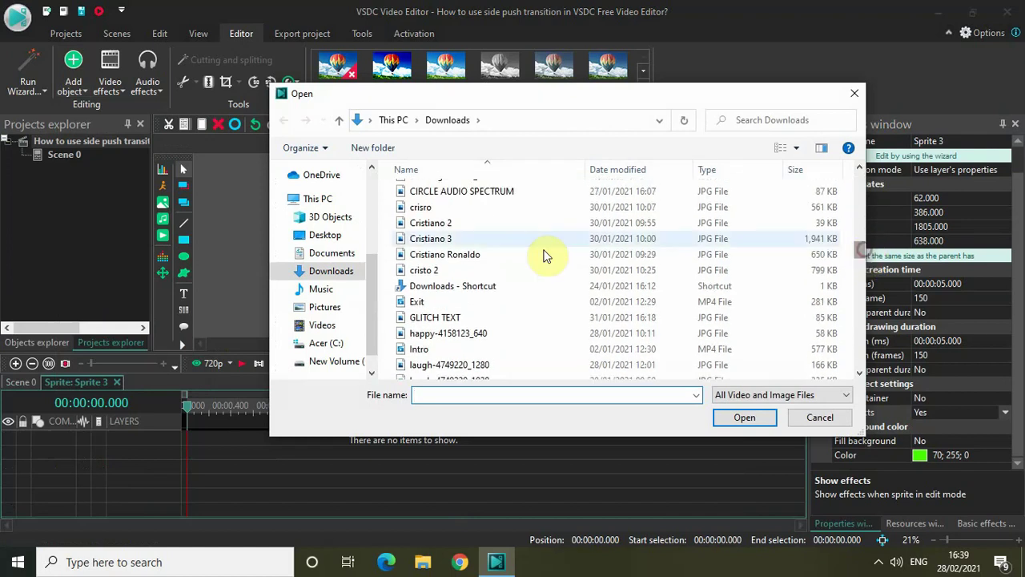
left_click(464, 223)
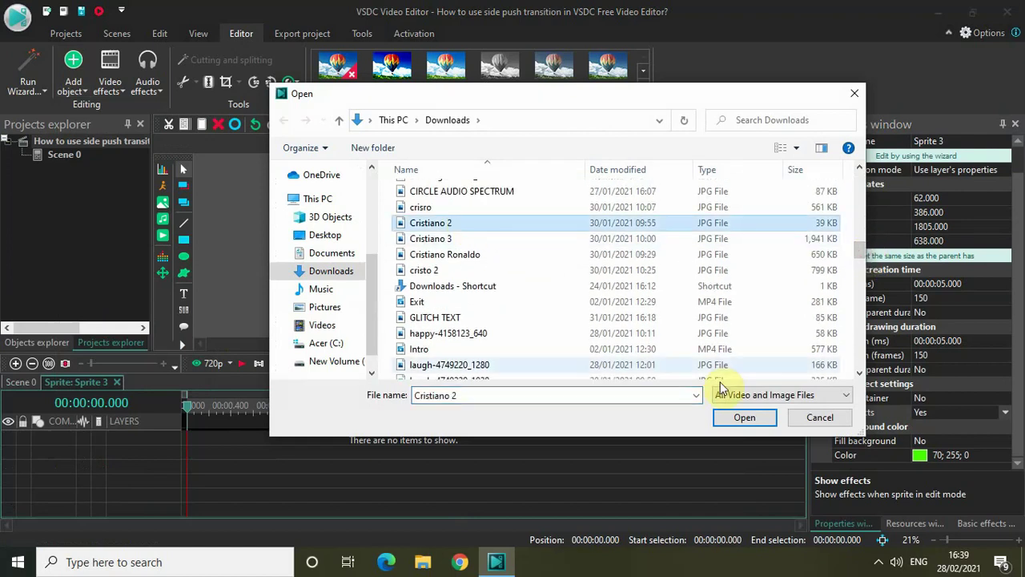
left_click(742, 419)
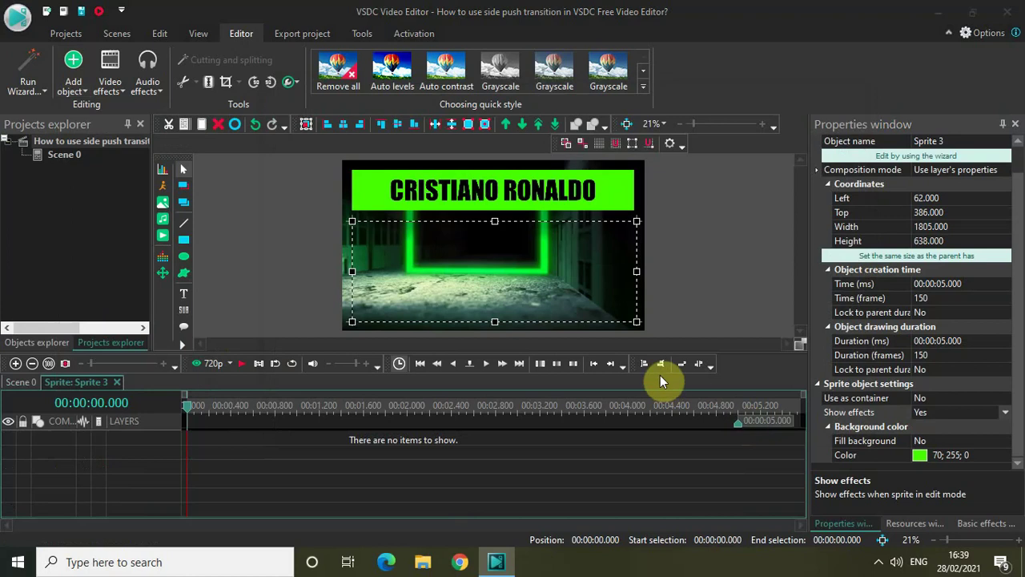
left_click(641, 352)
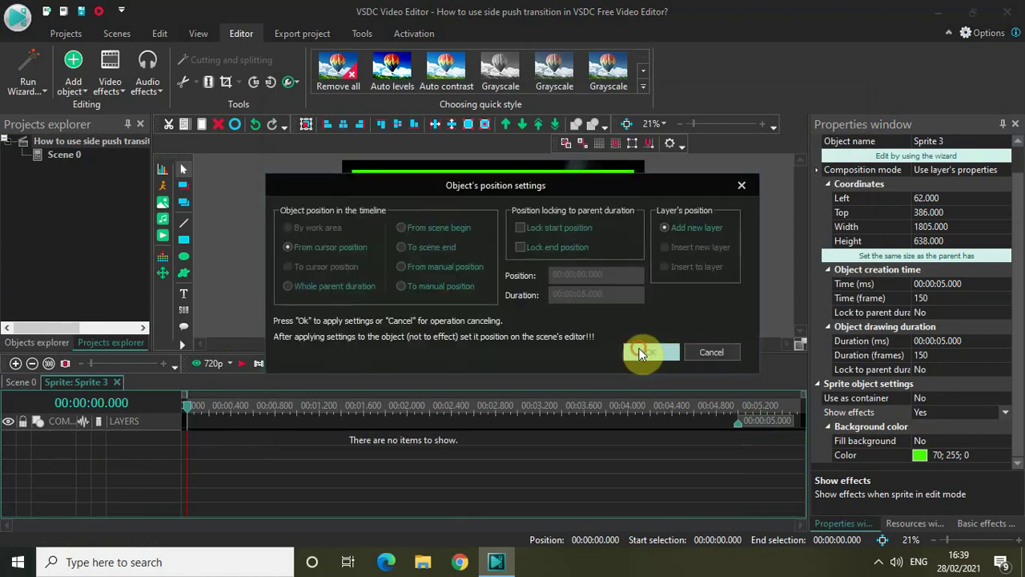
left_click(521, 485)
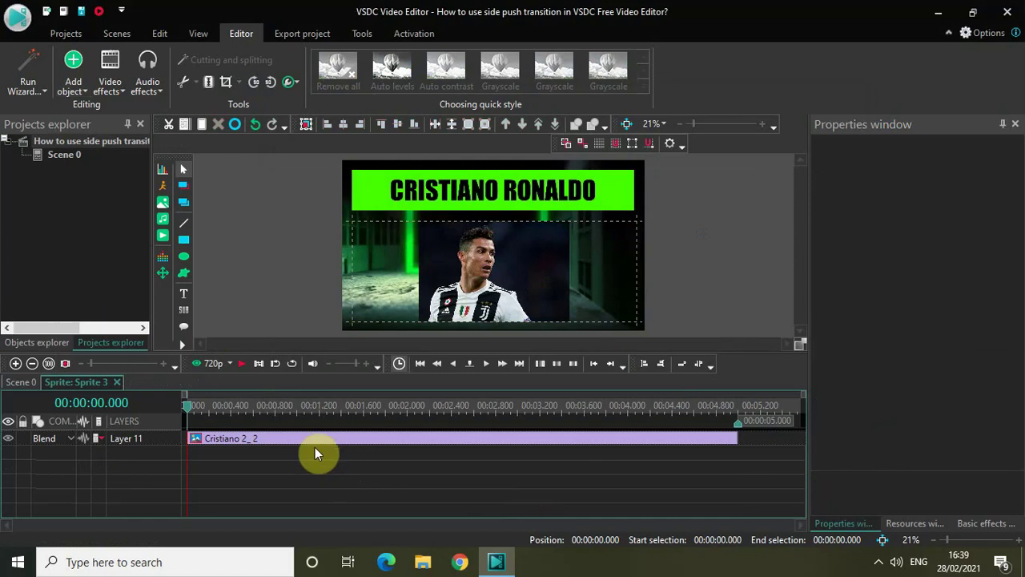
- Add a Push transition above the Cristiano 2 image, positioned to the scene end on a new layer
left_click(102, 71)
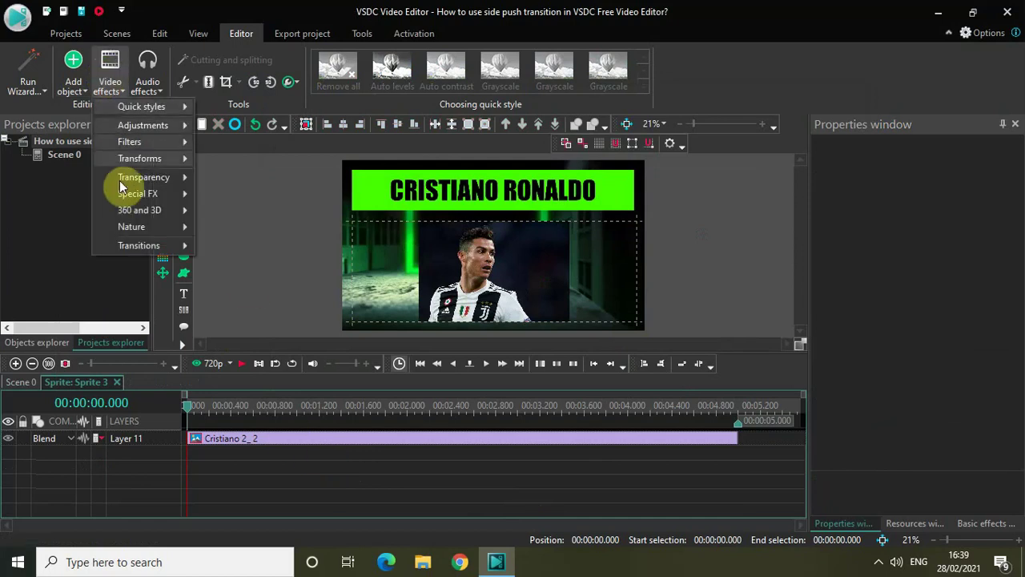
mouse_move(142, 240)
left_click(233, 277)
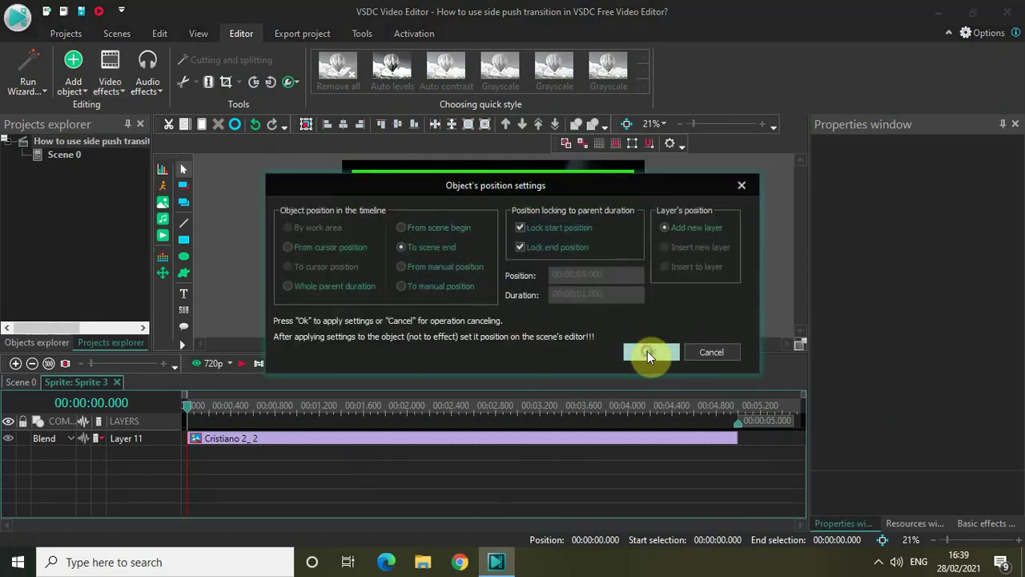
left_click(648, 351)
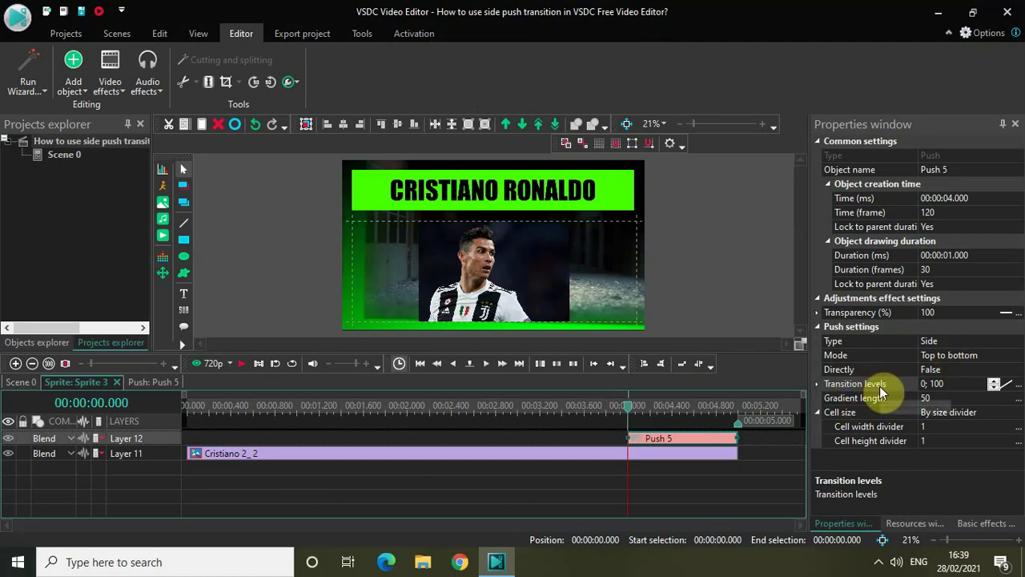
- Set the new push transition's levels to 100; 0 and move it to the start of the sprite's timeline
left_click(953, 385)
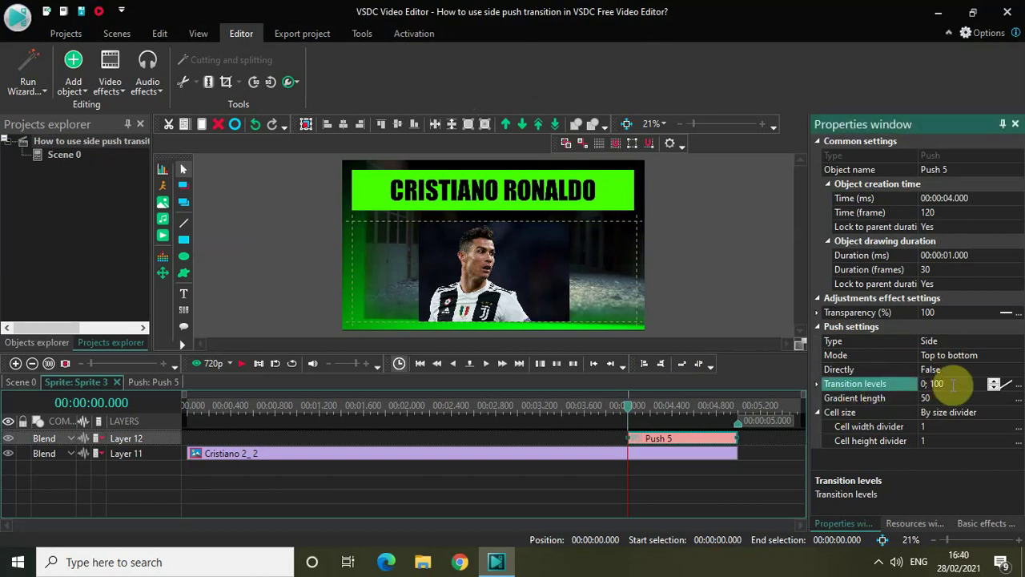
key("ctrl+a")
key("BackSpace")
type("10")
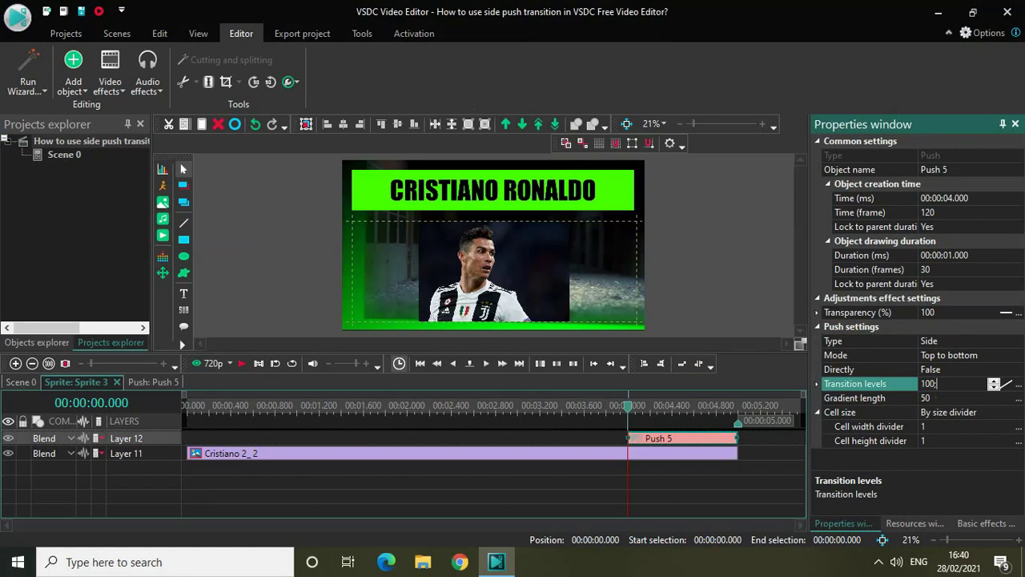
type("0; 0")
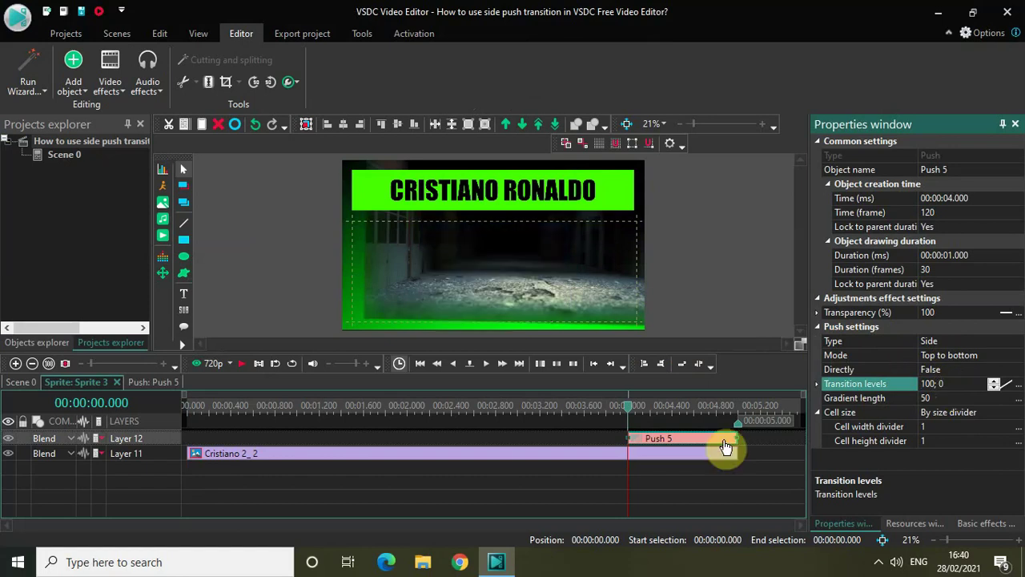
left_click(671, 440)
left_click_drag(671, 441, 183, 420)
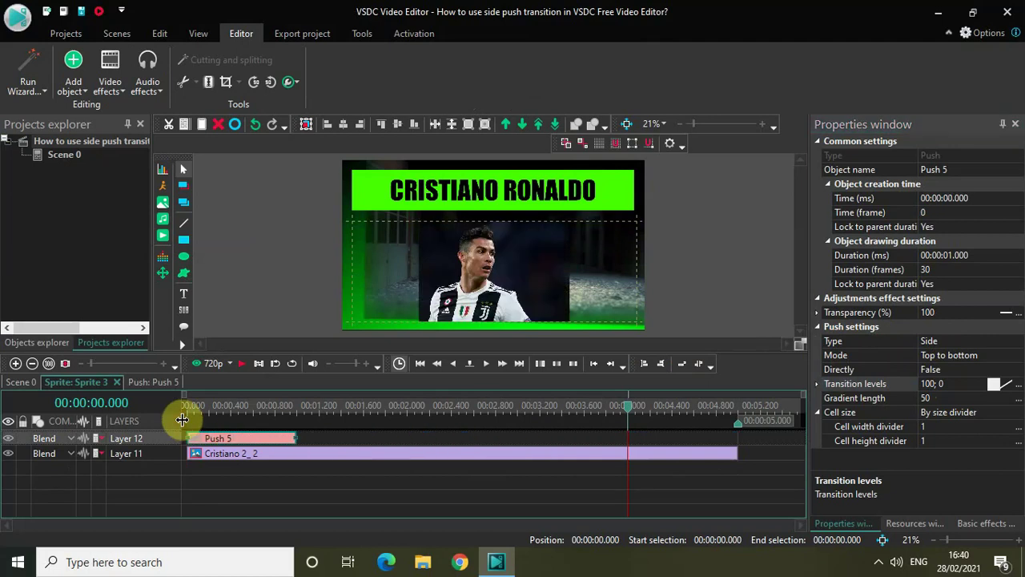
left_click(378, 492)
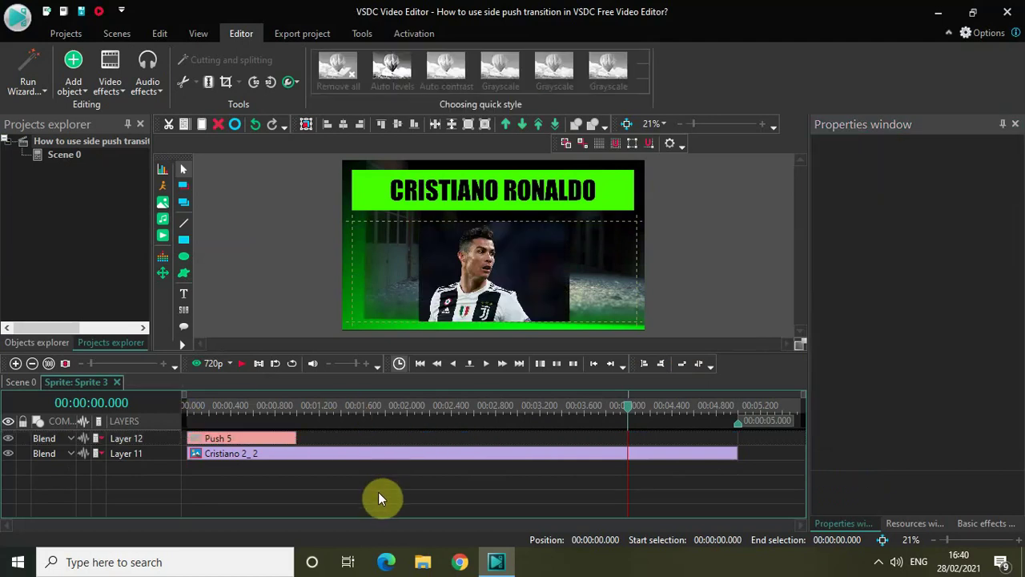
- Add a second Push transition to the third sprite, positioned to the scene end on a new layer
left_click(112, 87)
mouse_move(167, 244)
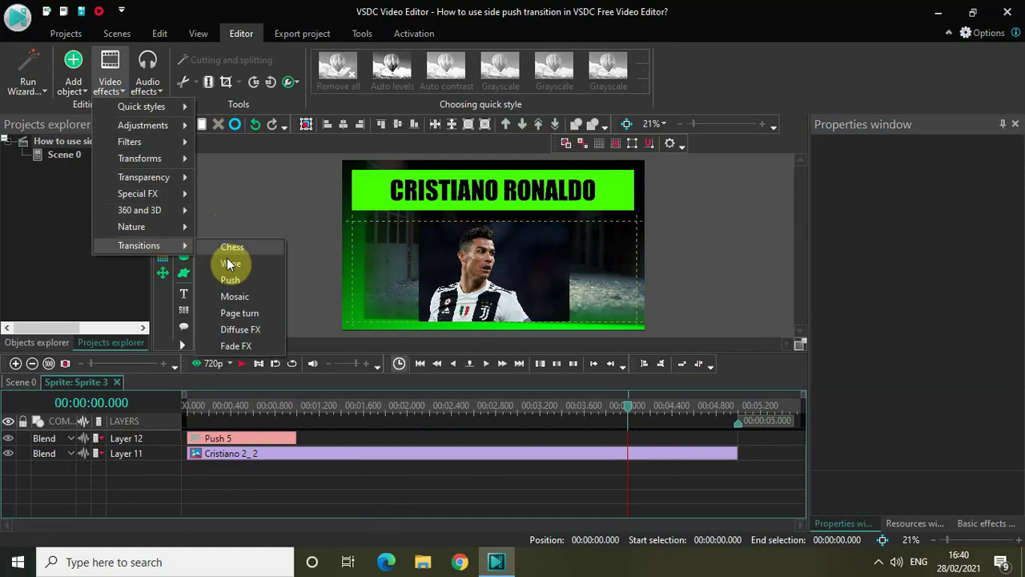
left_click(234, 277)
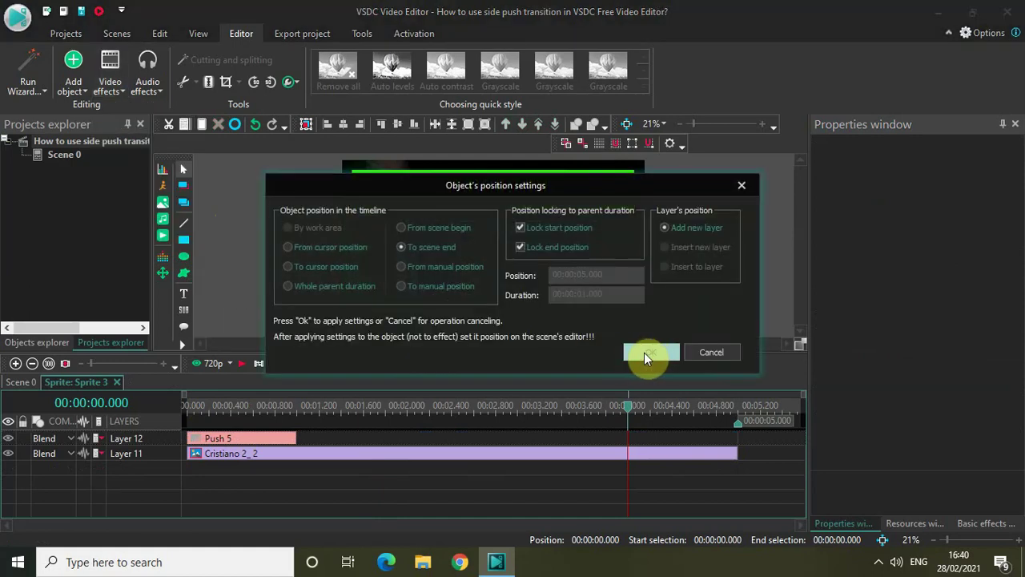
left_click(648, 353)
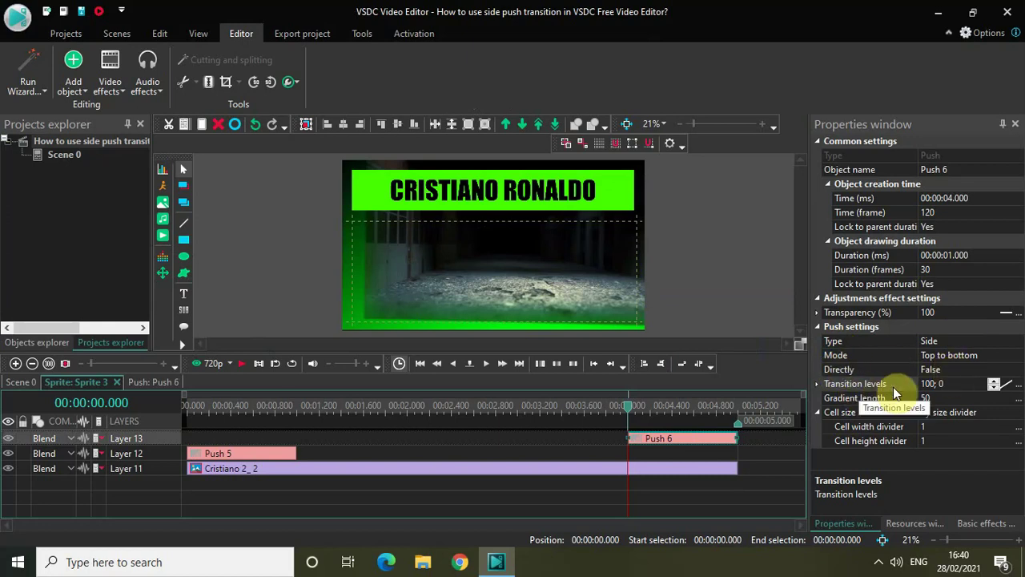
- Set the third sprite's end push levels to 0; 100 and place it on the same layer as the sprite's opening push
left_click(961, 384)
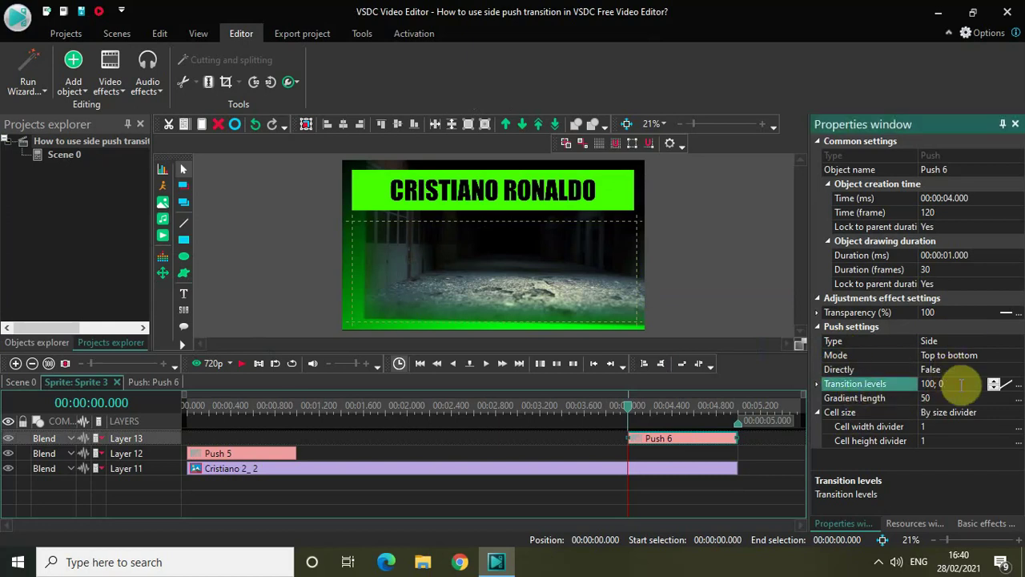
key("ctrl+a")
key("BackSpace")
type("0")
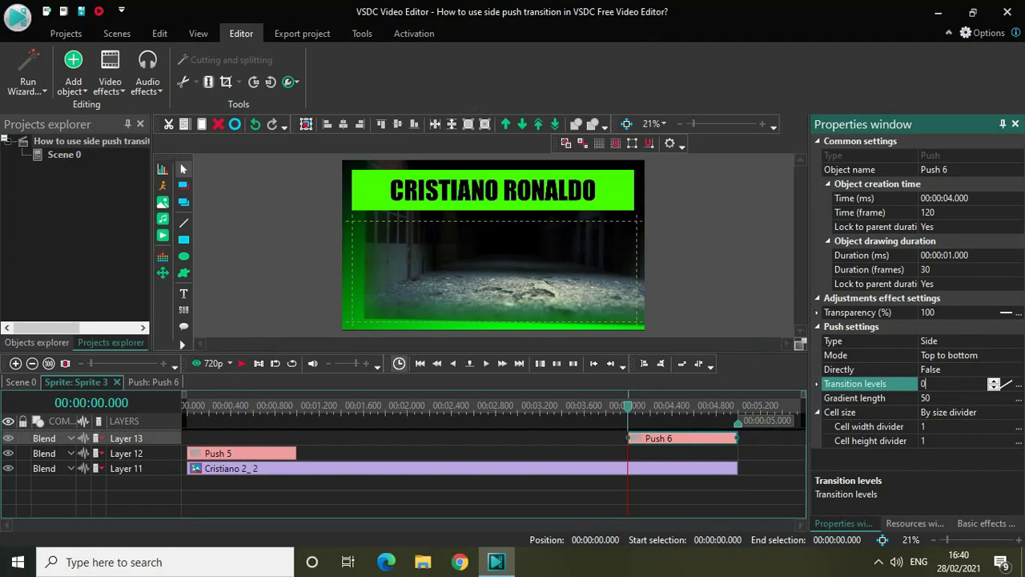
type("; 100")
key("Return")
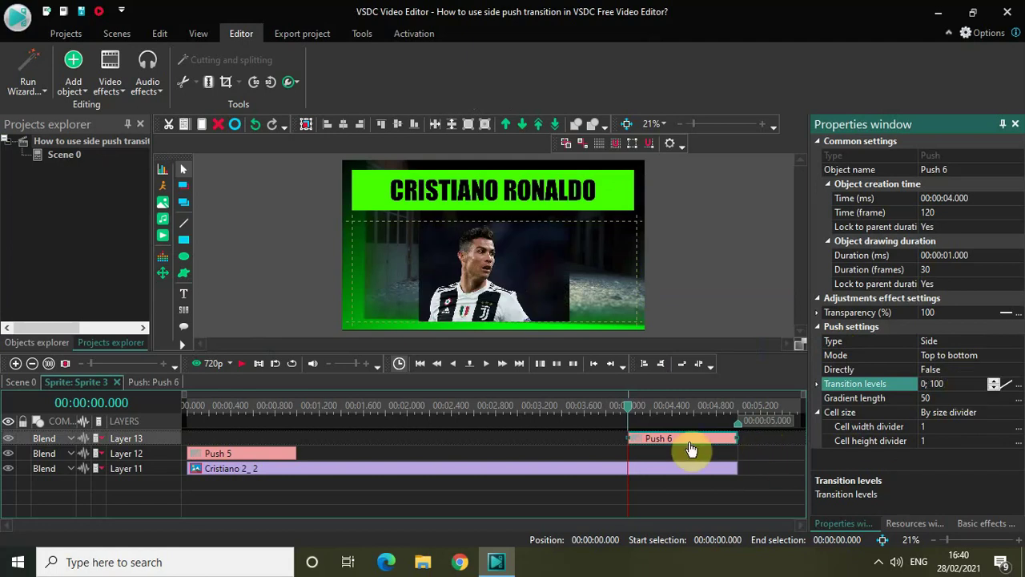
left_click_drag(689, 439, 689, 456)
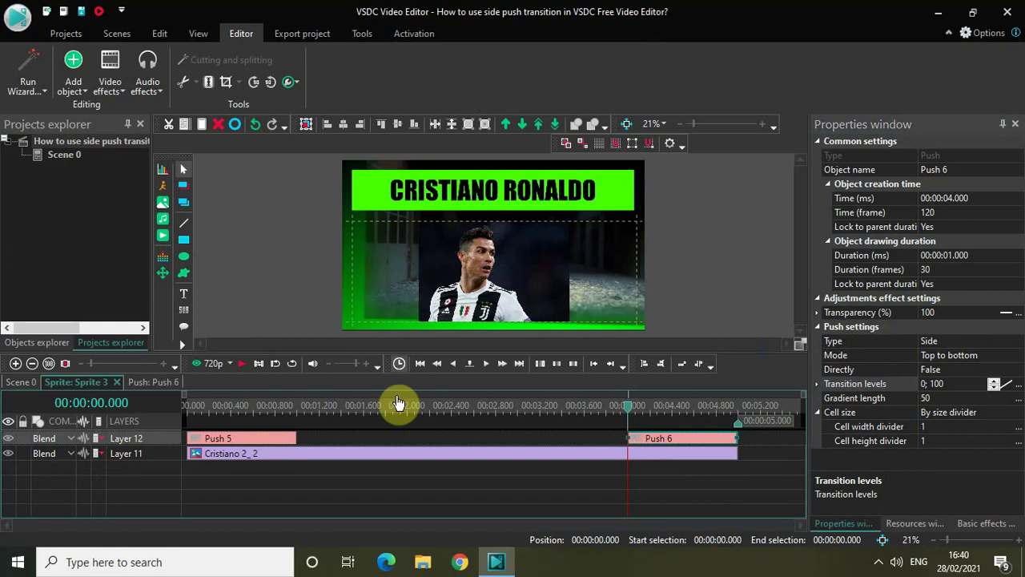
- Return to Scene 0, play it from the start to check both image sprites' transitions, and move the playhead to 00:00:01.266
left_click(18, 384)
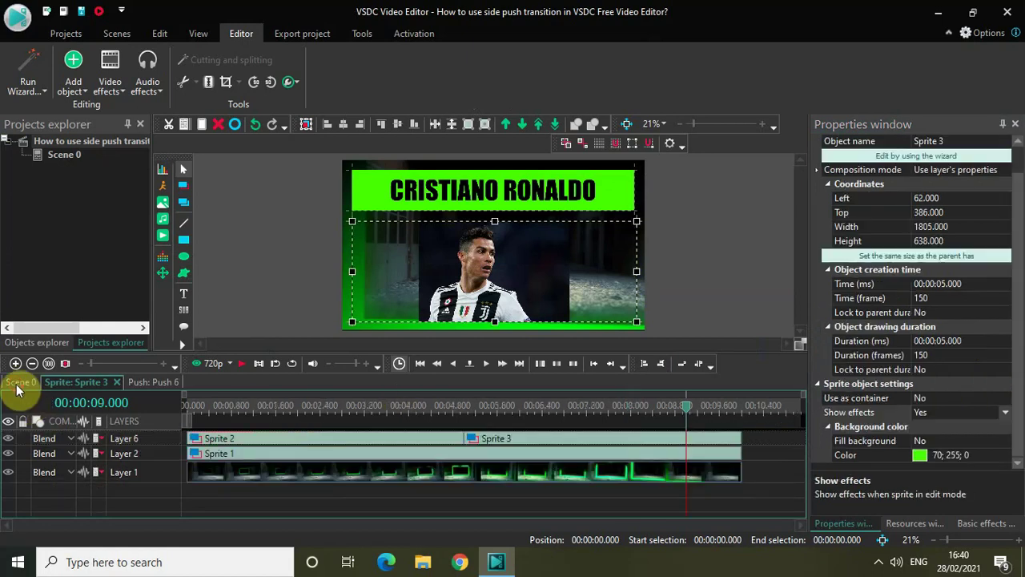
left_click(185, 406)
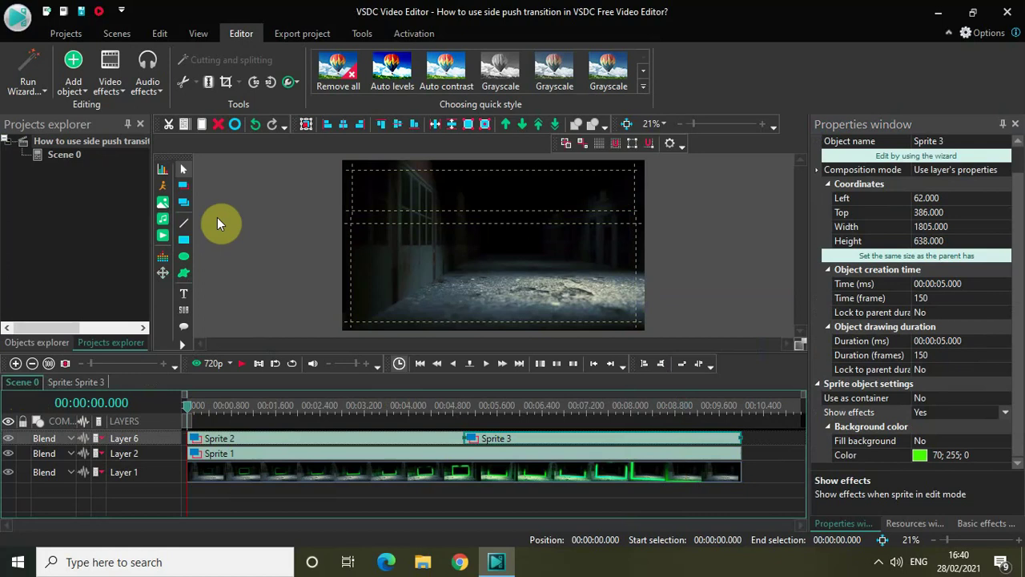
key("space")
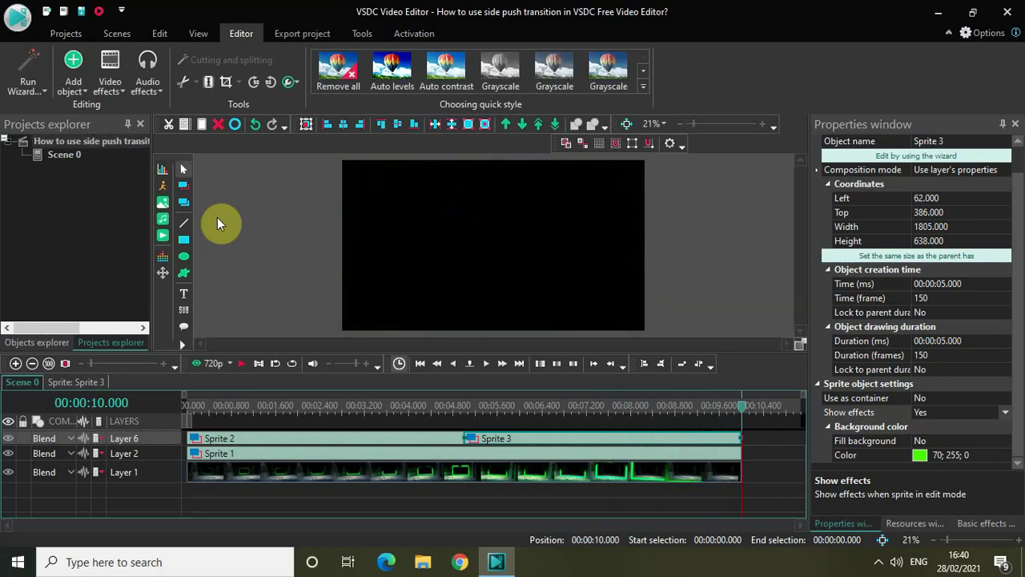
left_click(258, 413)
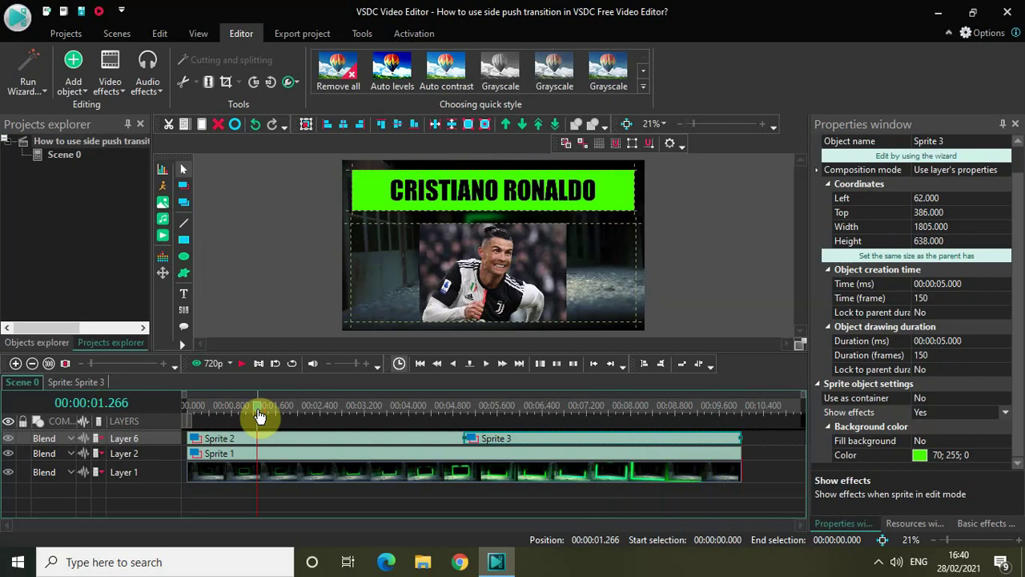